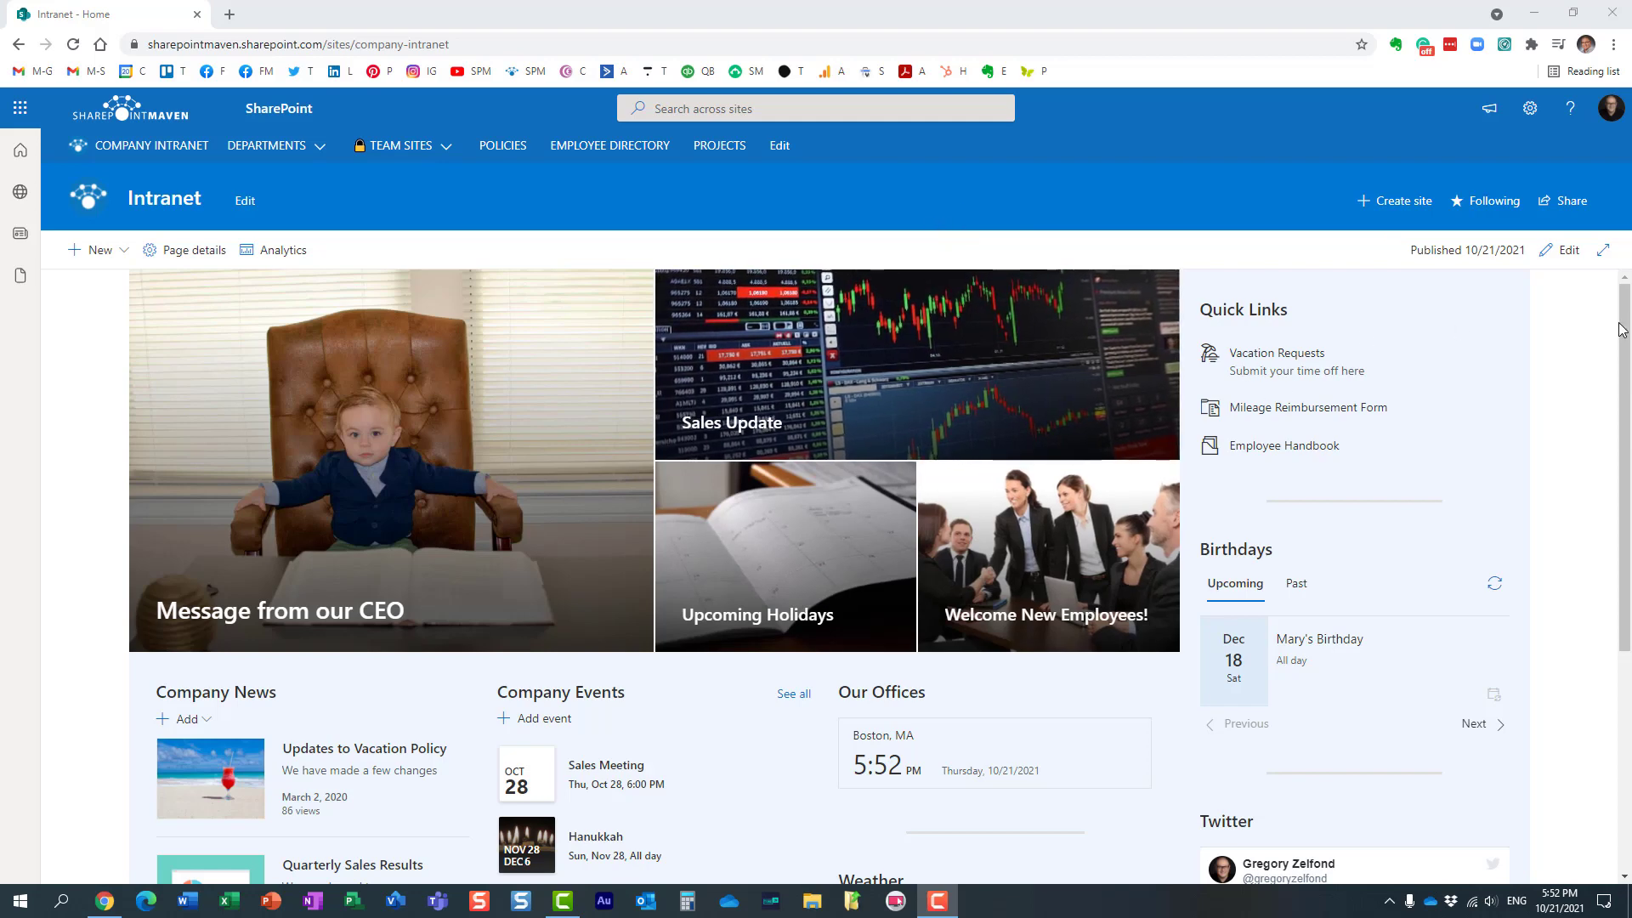
Scroll through the Intranet home page to review its news, Company Events and other sections
scroll(1627, 364, "down", 2)
scroll(1627, 364, "down", 2)
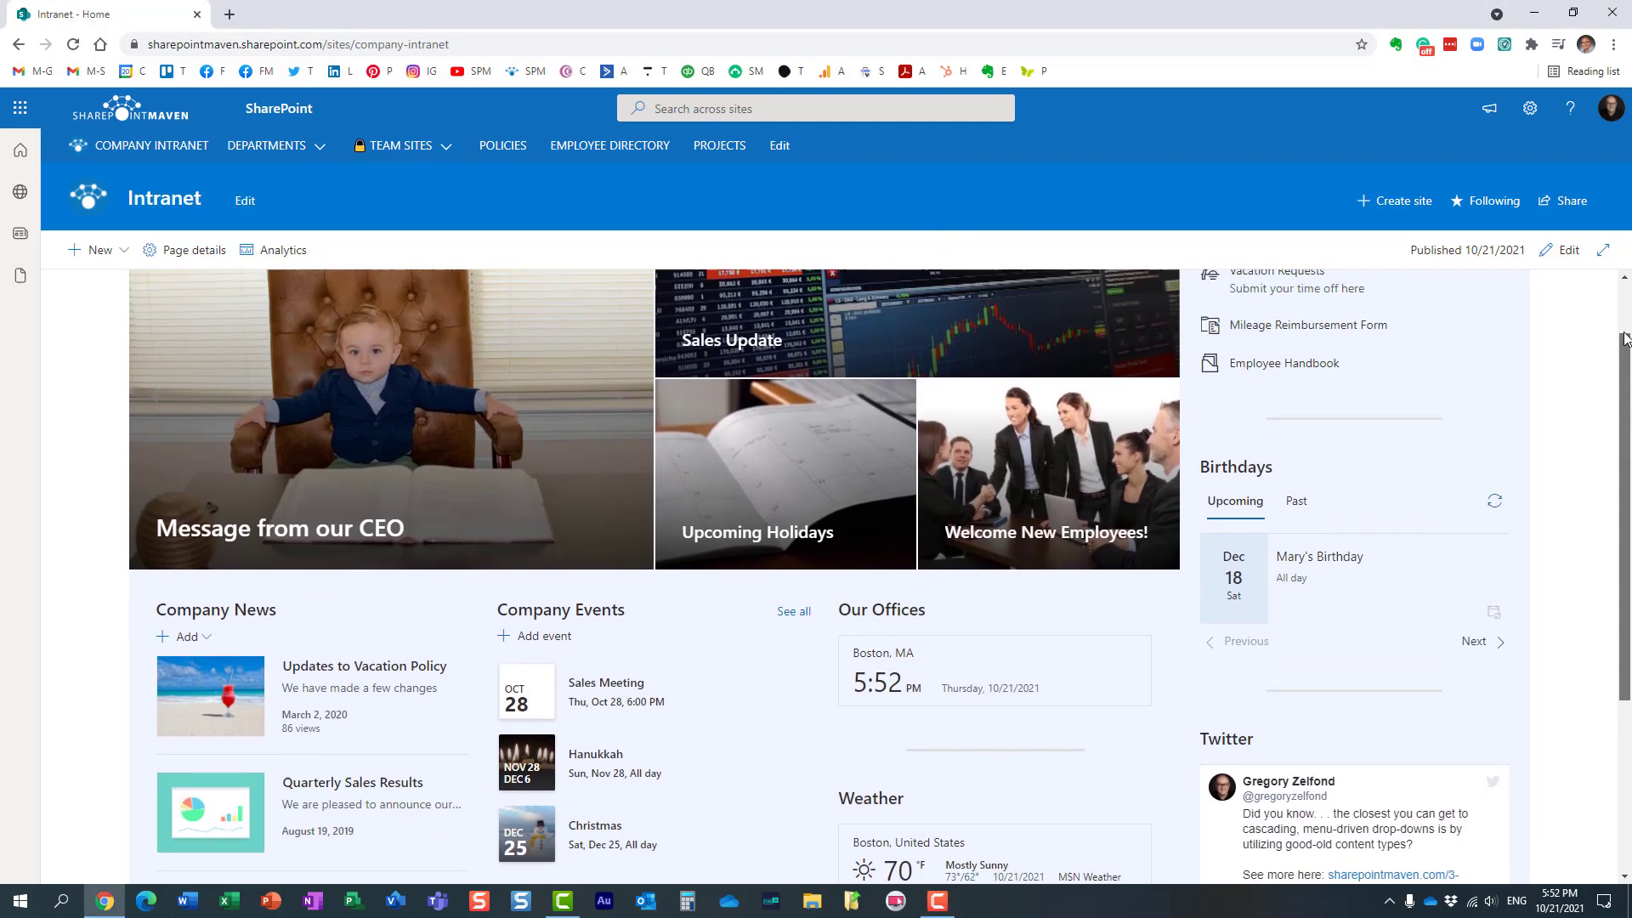
scroll(430, 381, "up", 3)
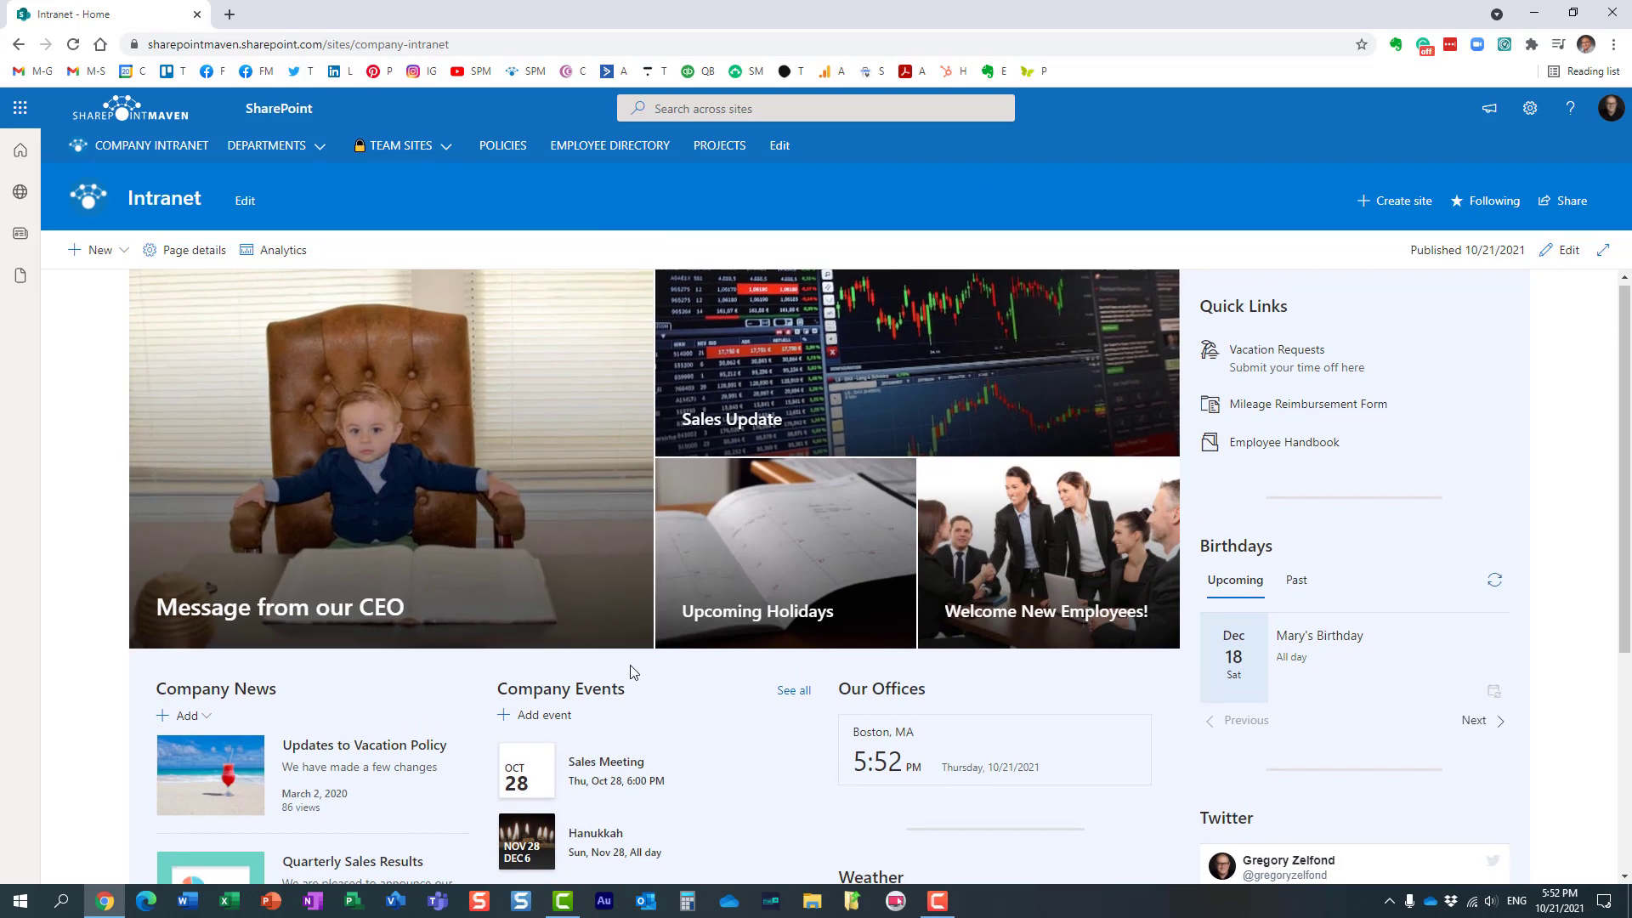
scroll(646, 646, "down", 3)
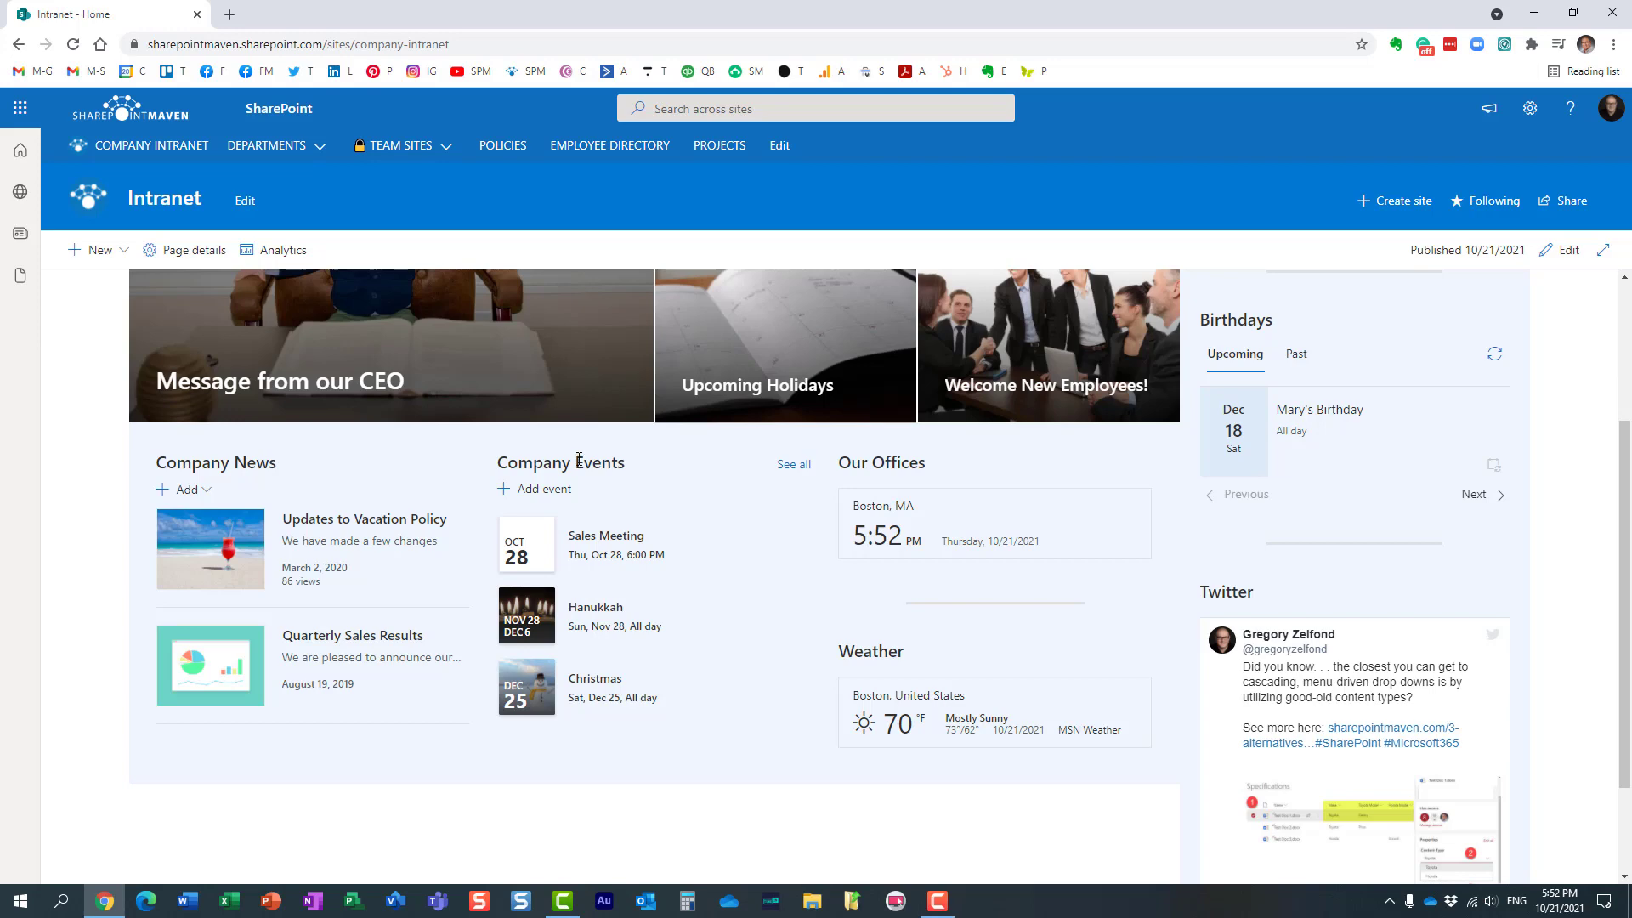
scroll(736, 491, "up", 3)
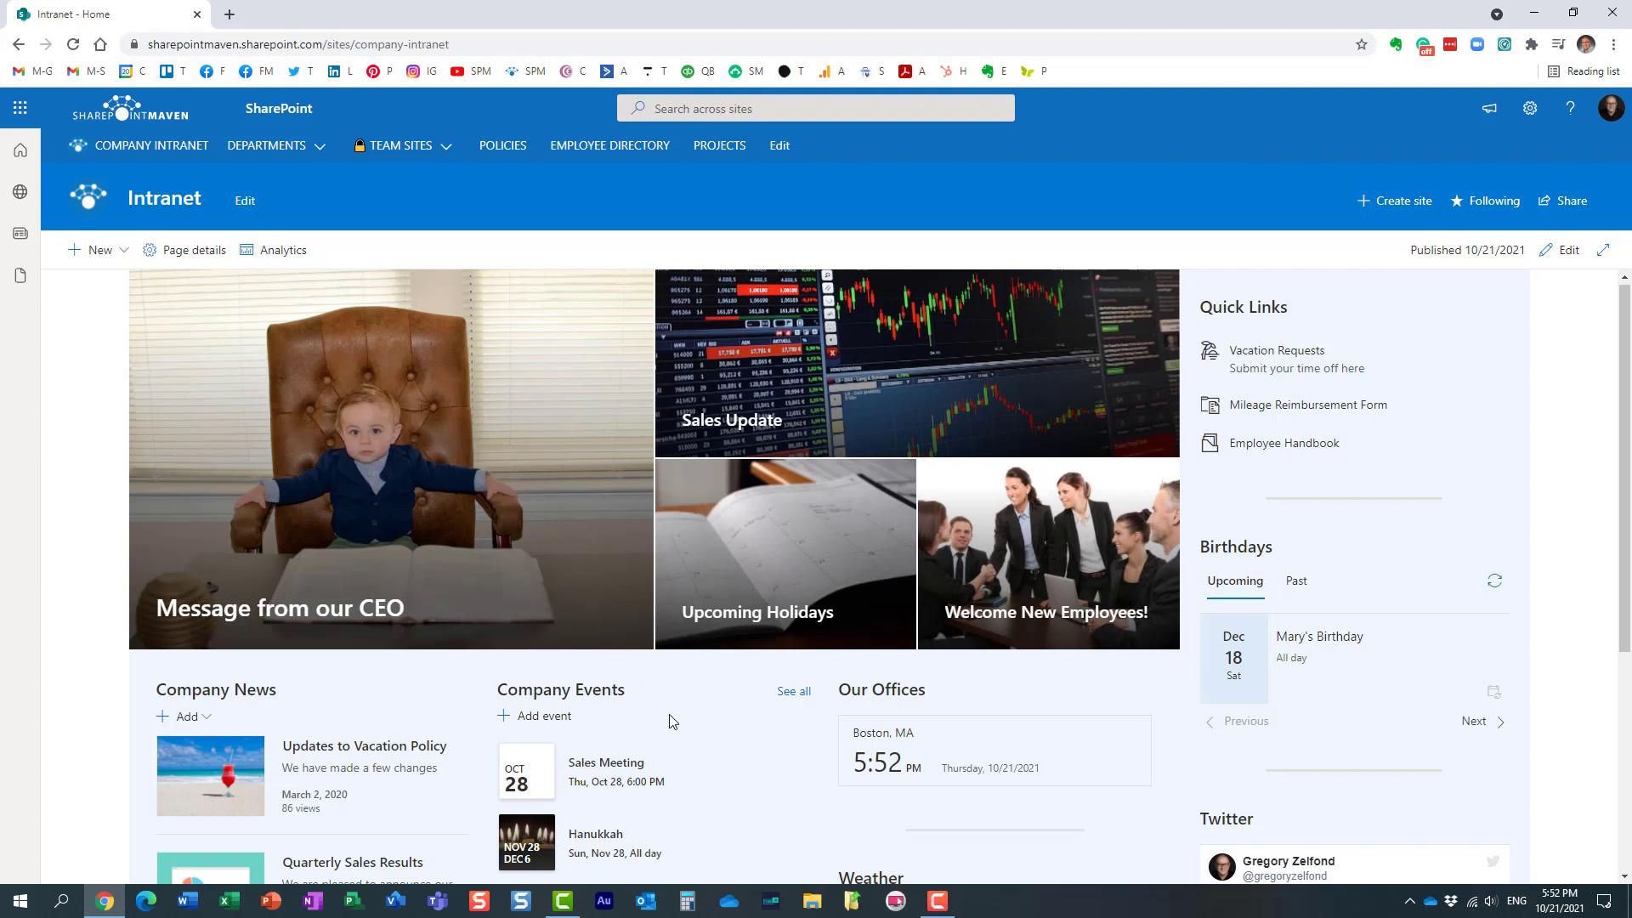
scroll(676, 722, "down", 2)
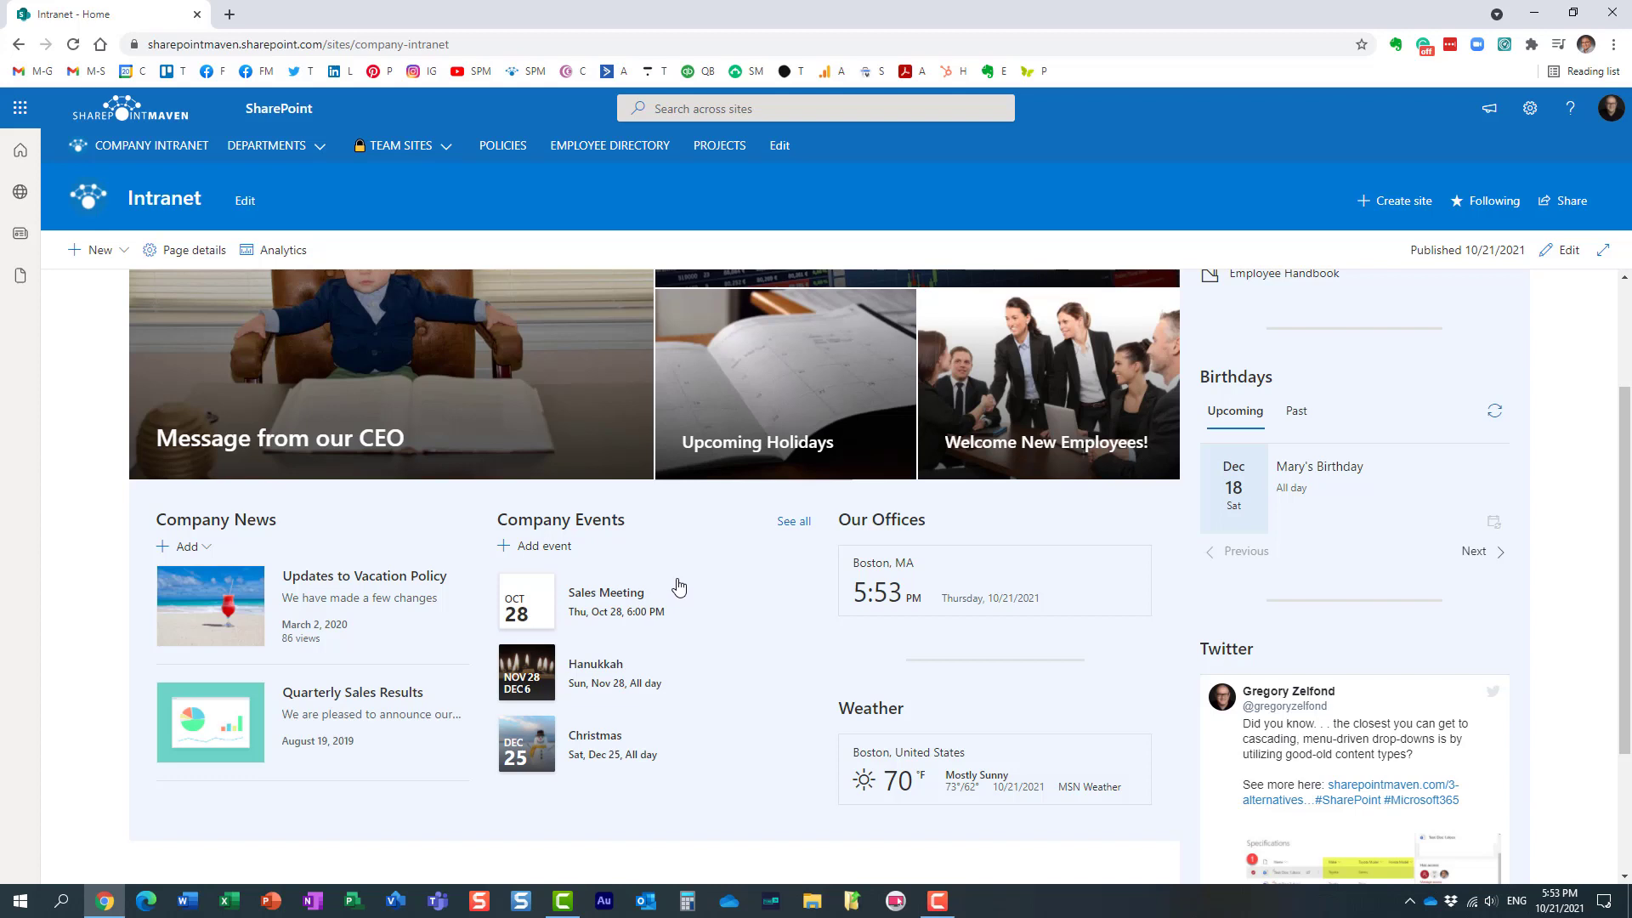
mouse_move(304, 149)
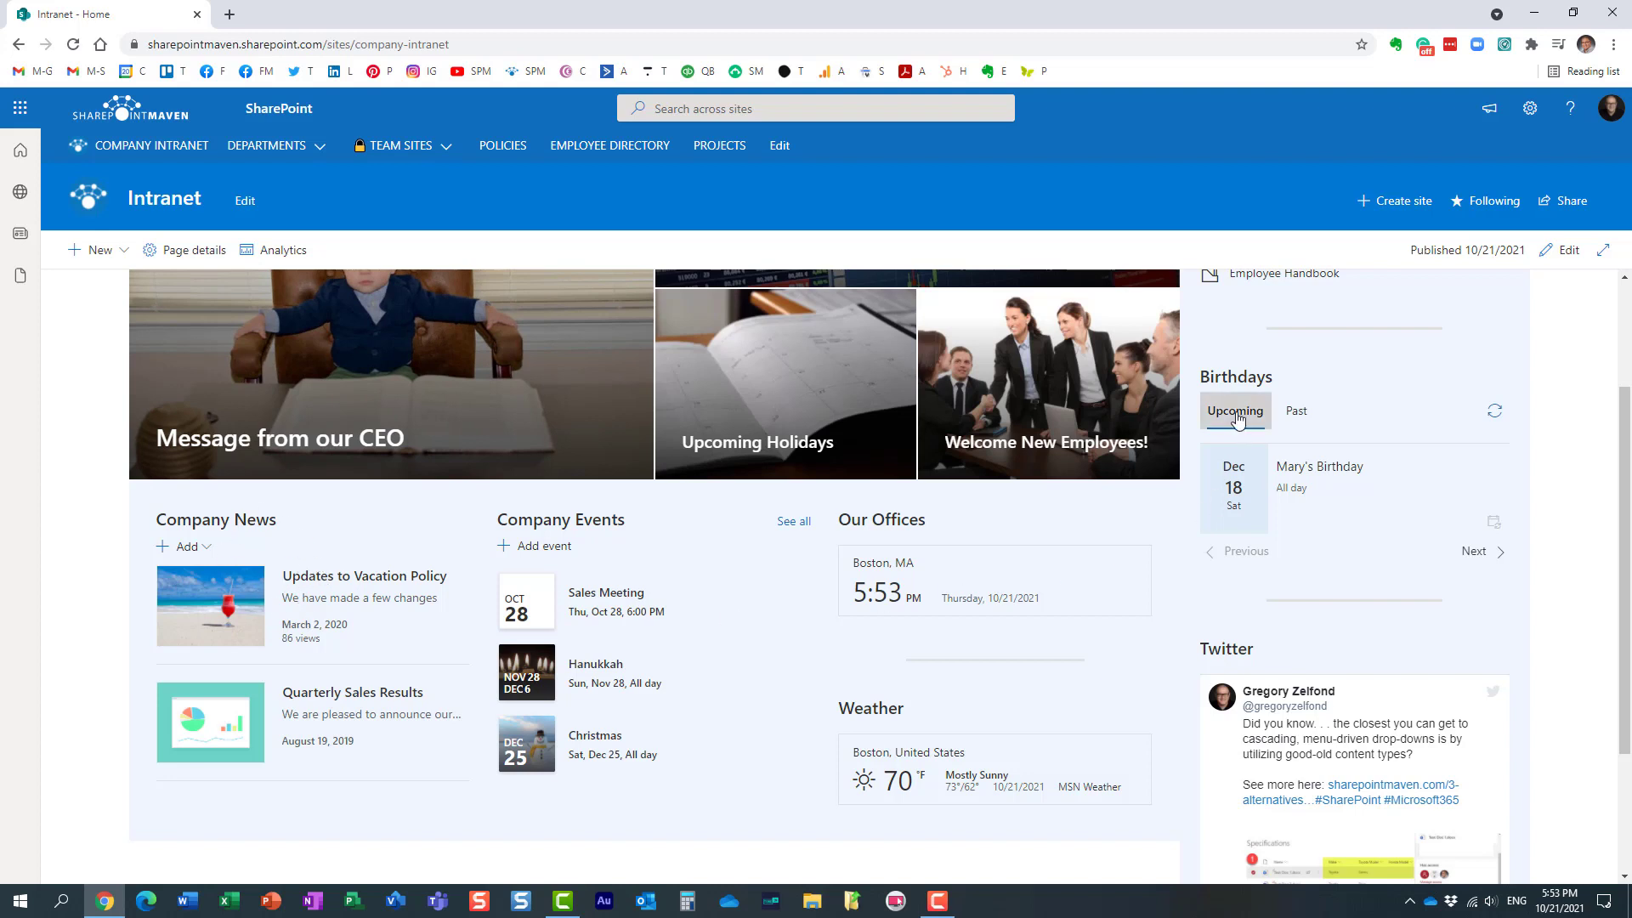
scroll(1232, 408, "up", 2)
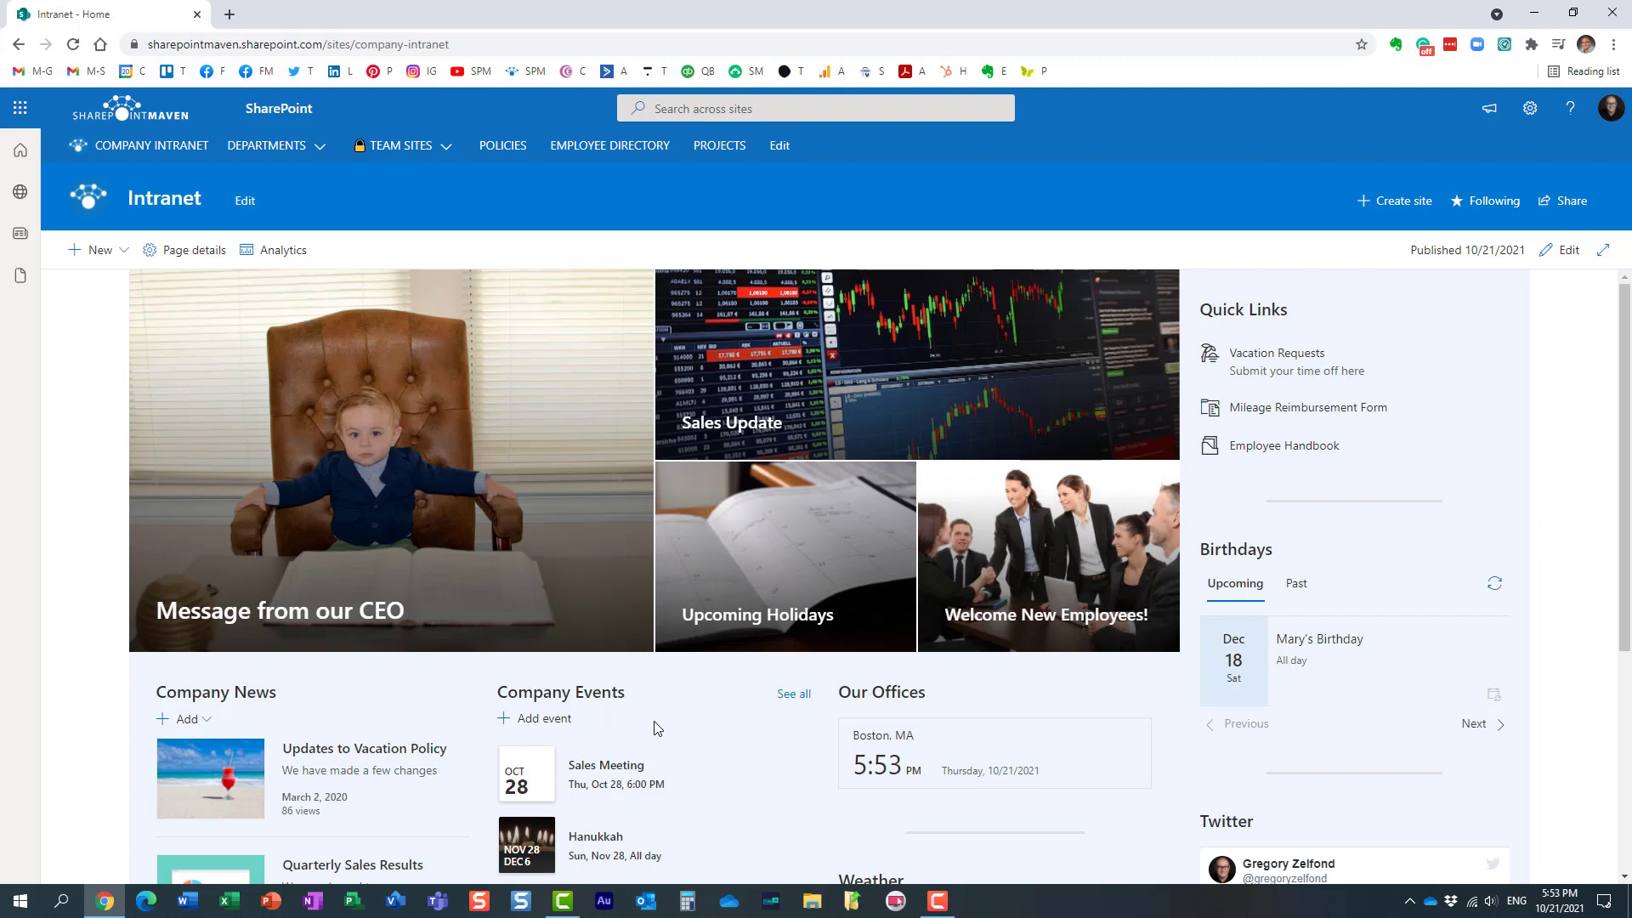
scroll(653, 718, "down", 3)
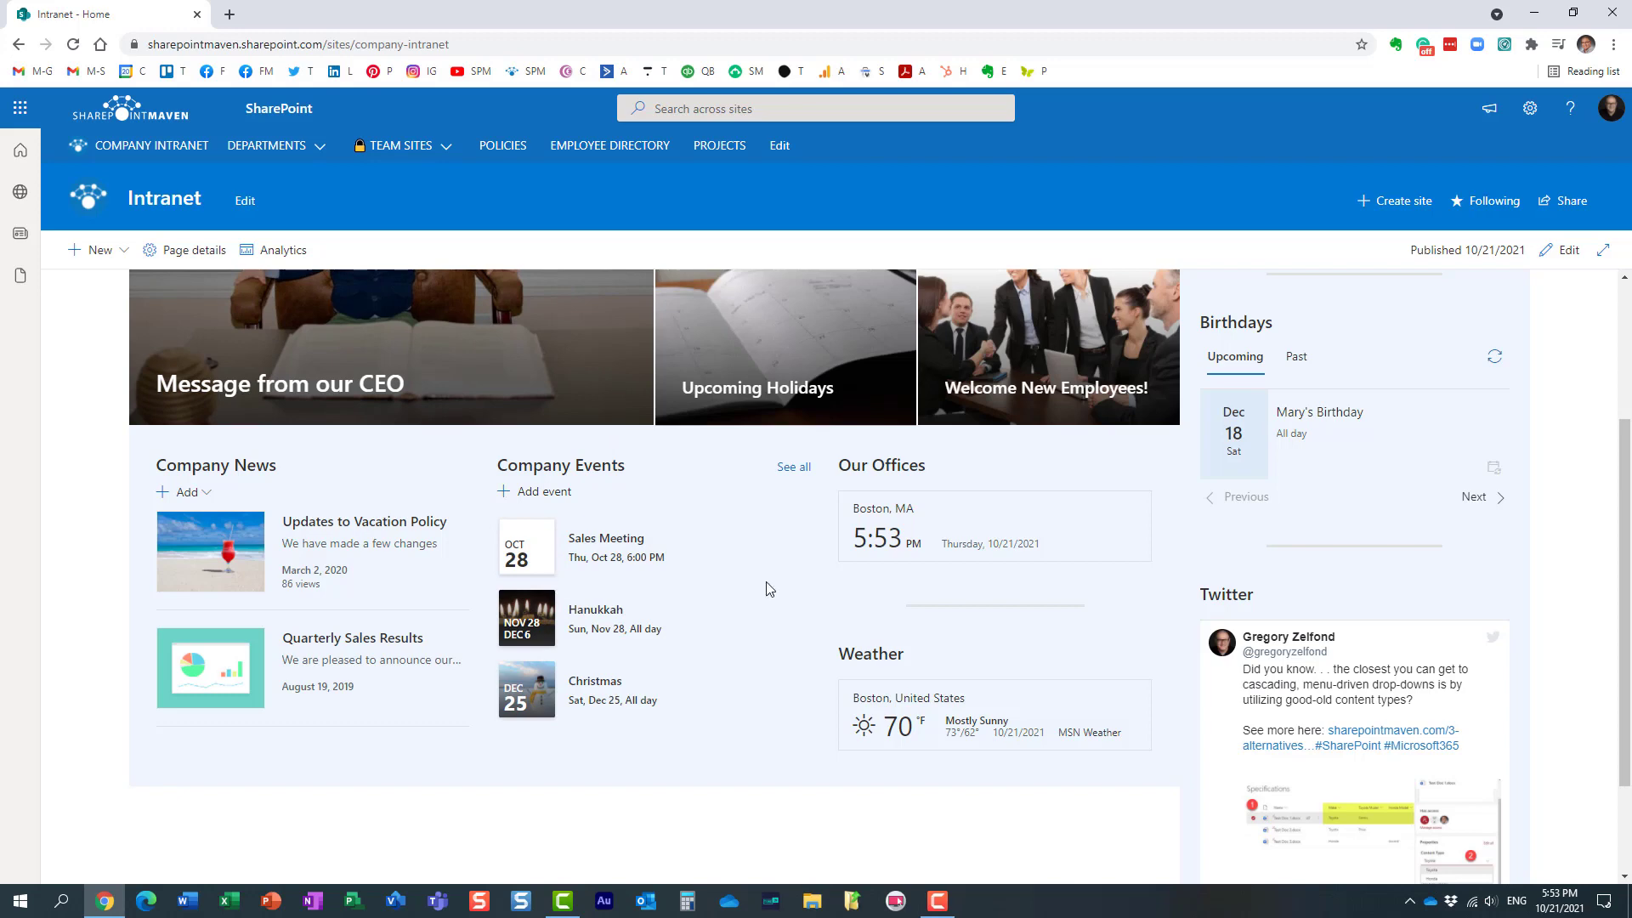
Put the home page in edit mode and switch on audience targeting in the Company Events web part
left_click(1563, 250)
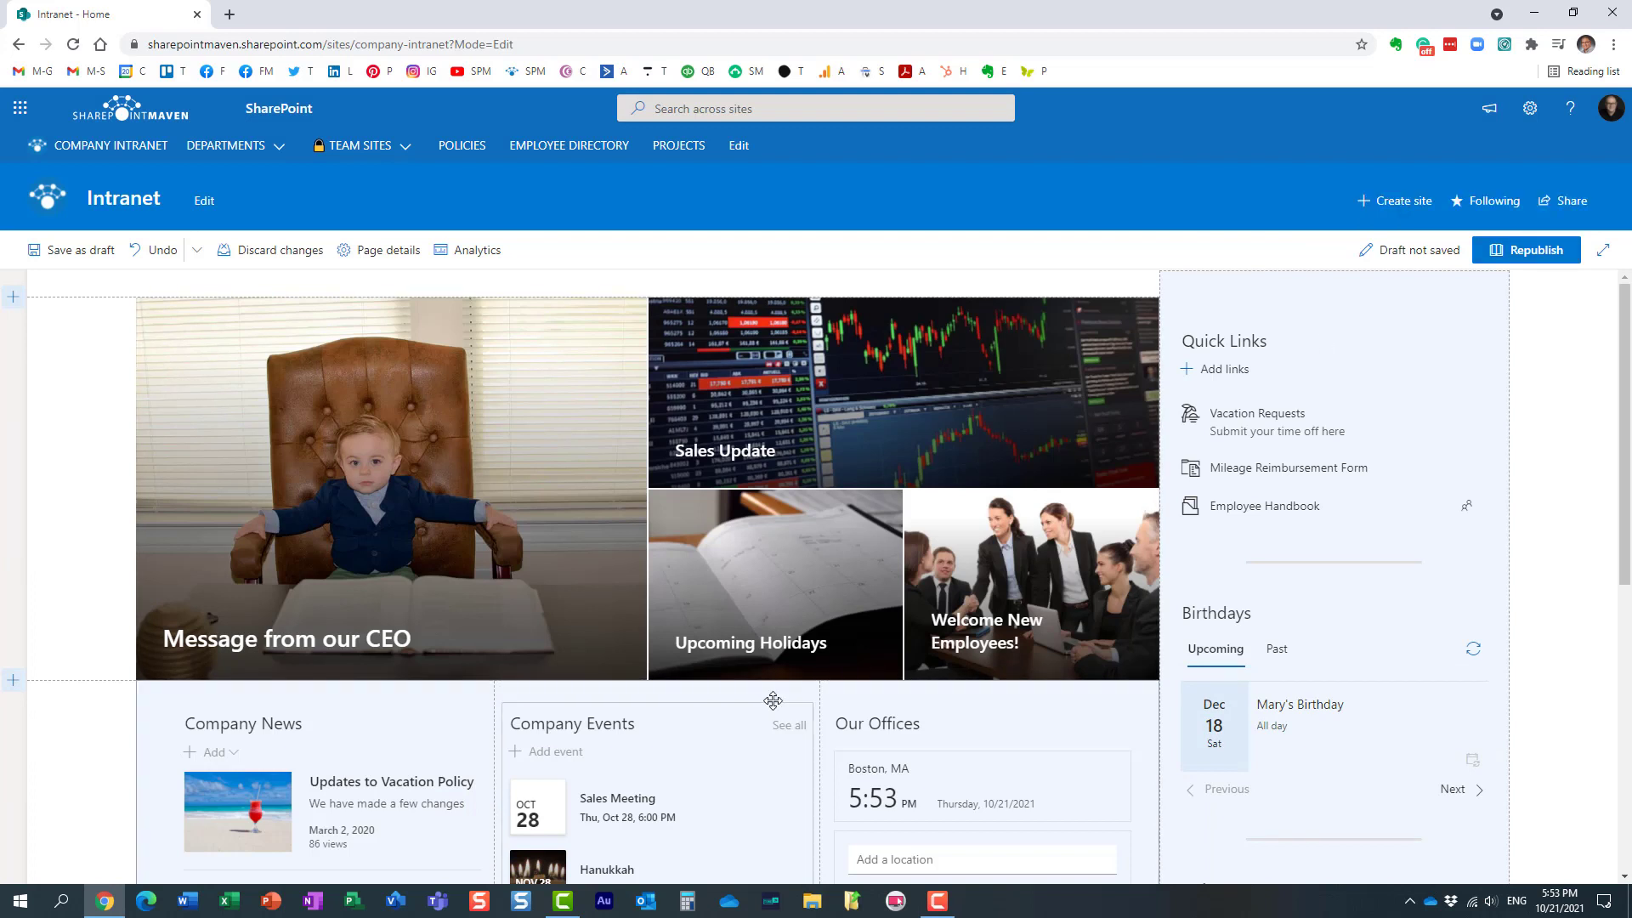
scroll(1020, 425, "down", 2)
left_click(541, 557)
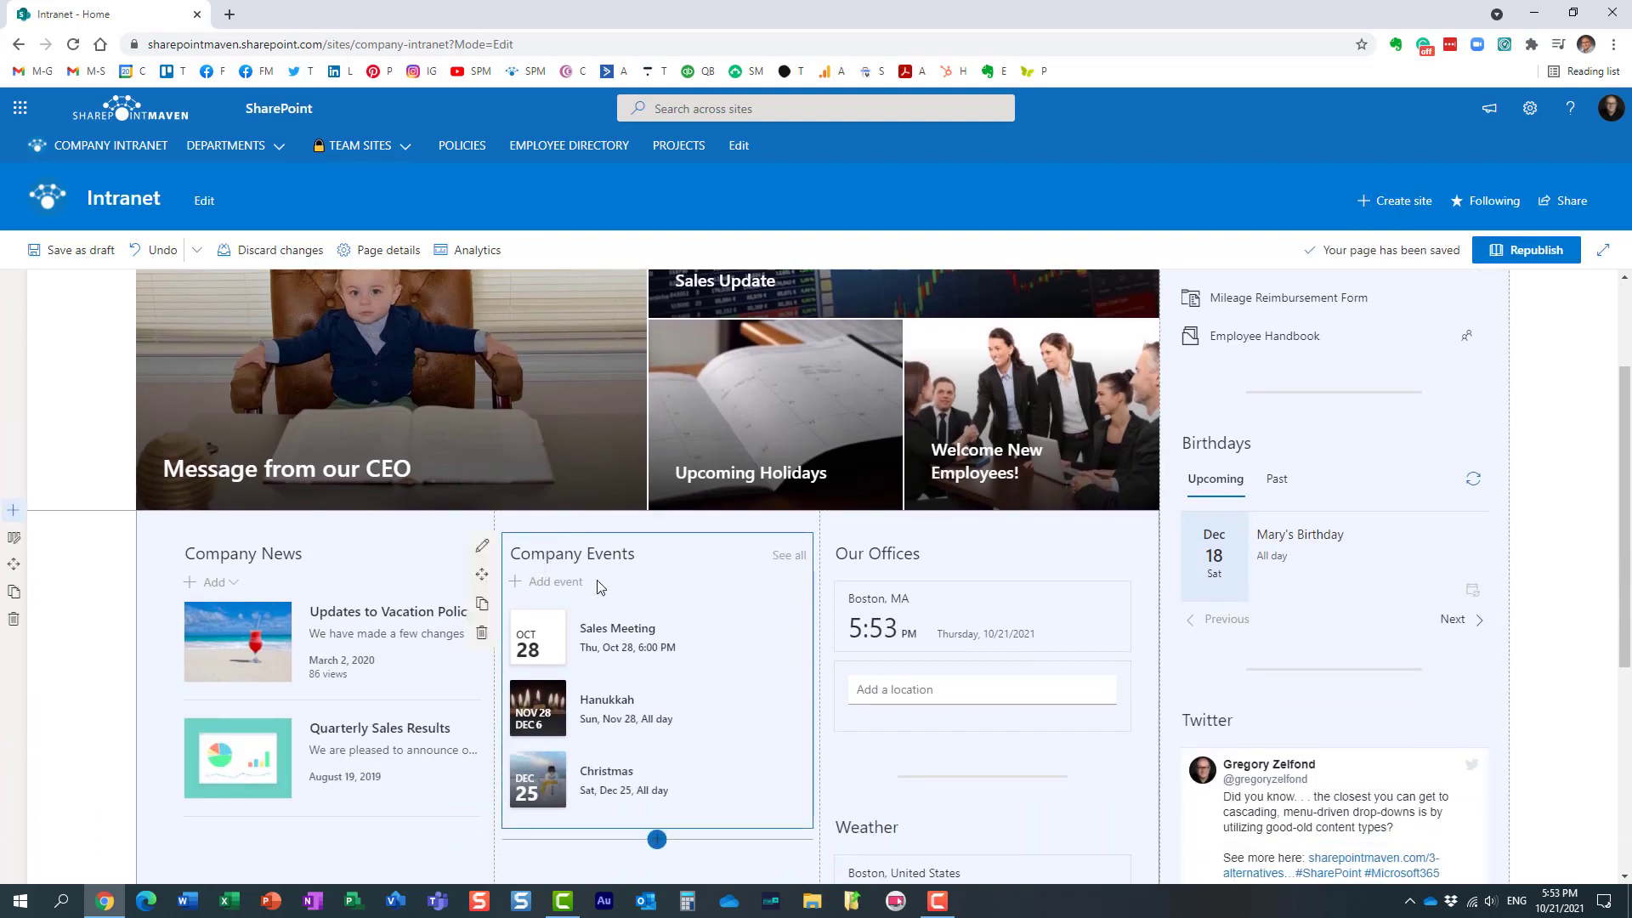
left_click(481, 545)
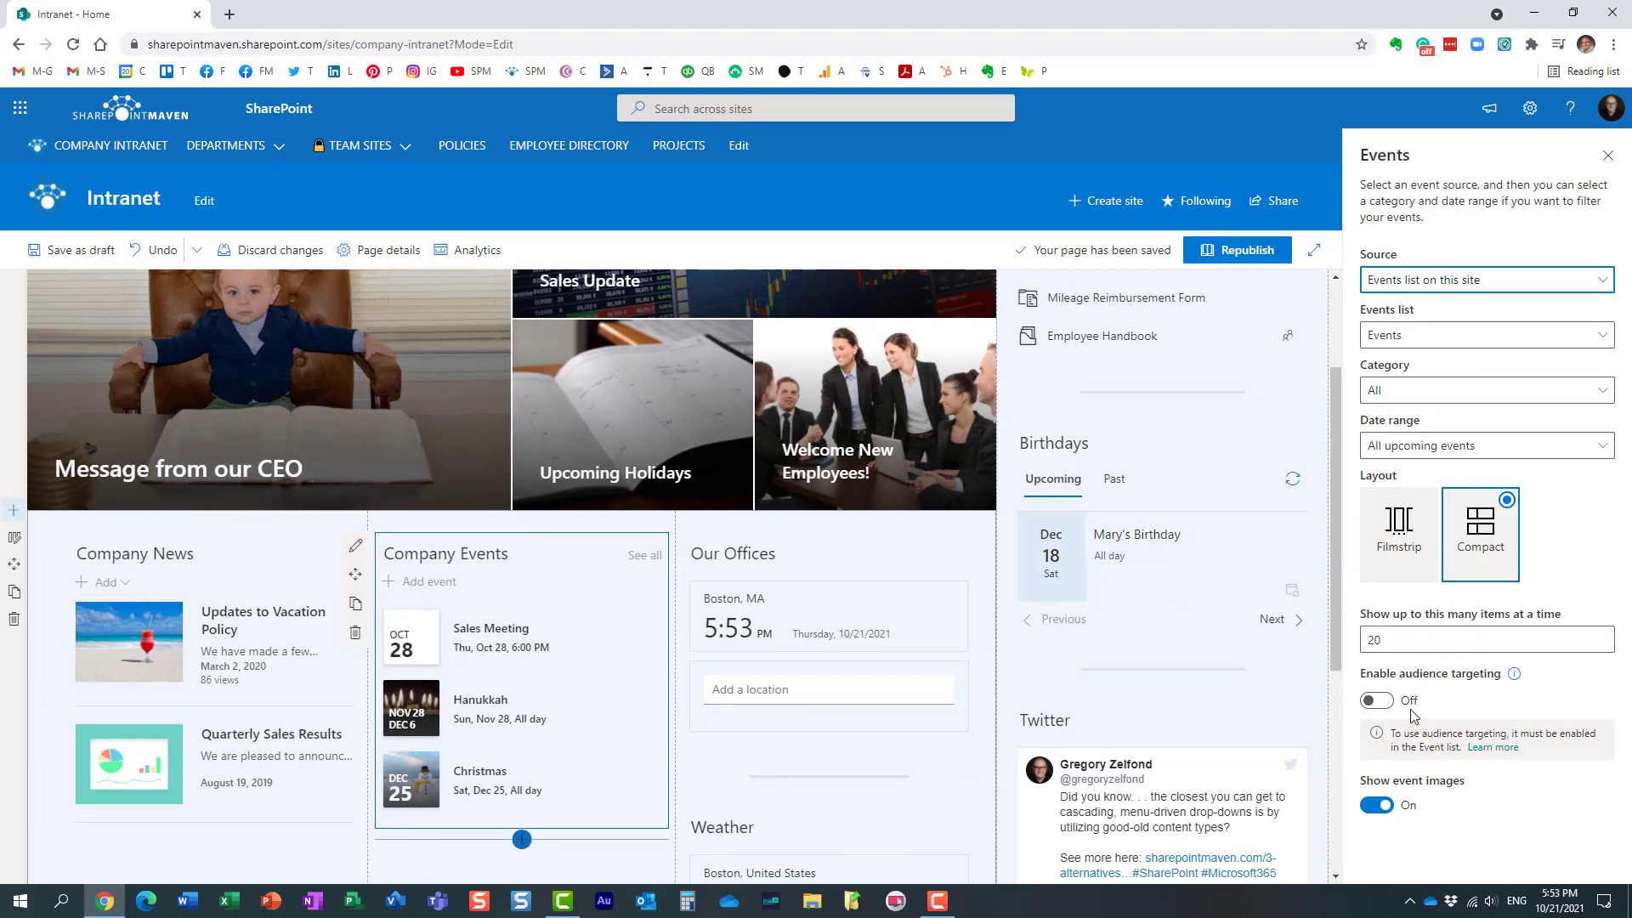
left_click(1378, 702)
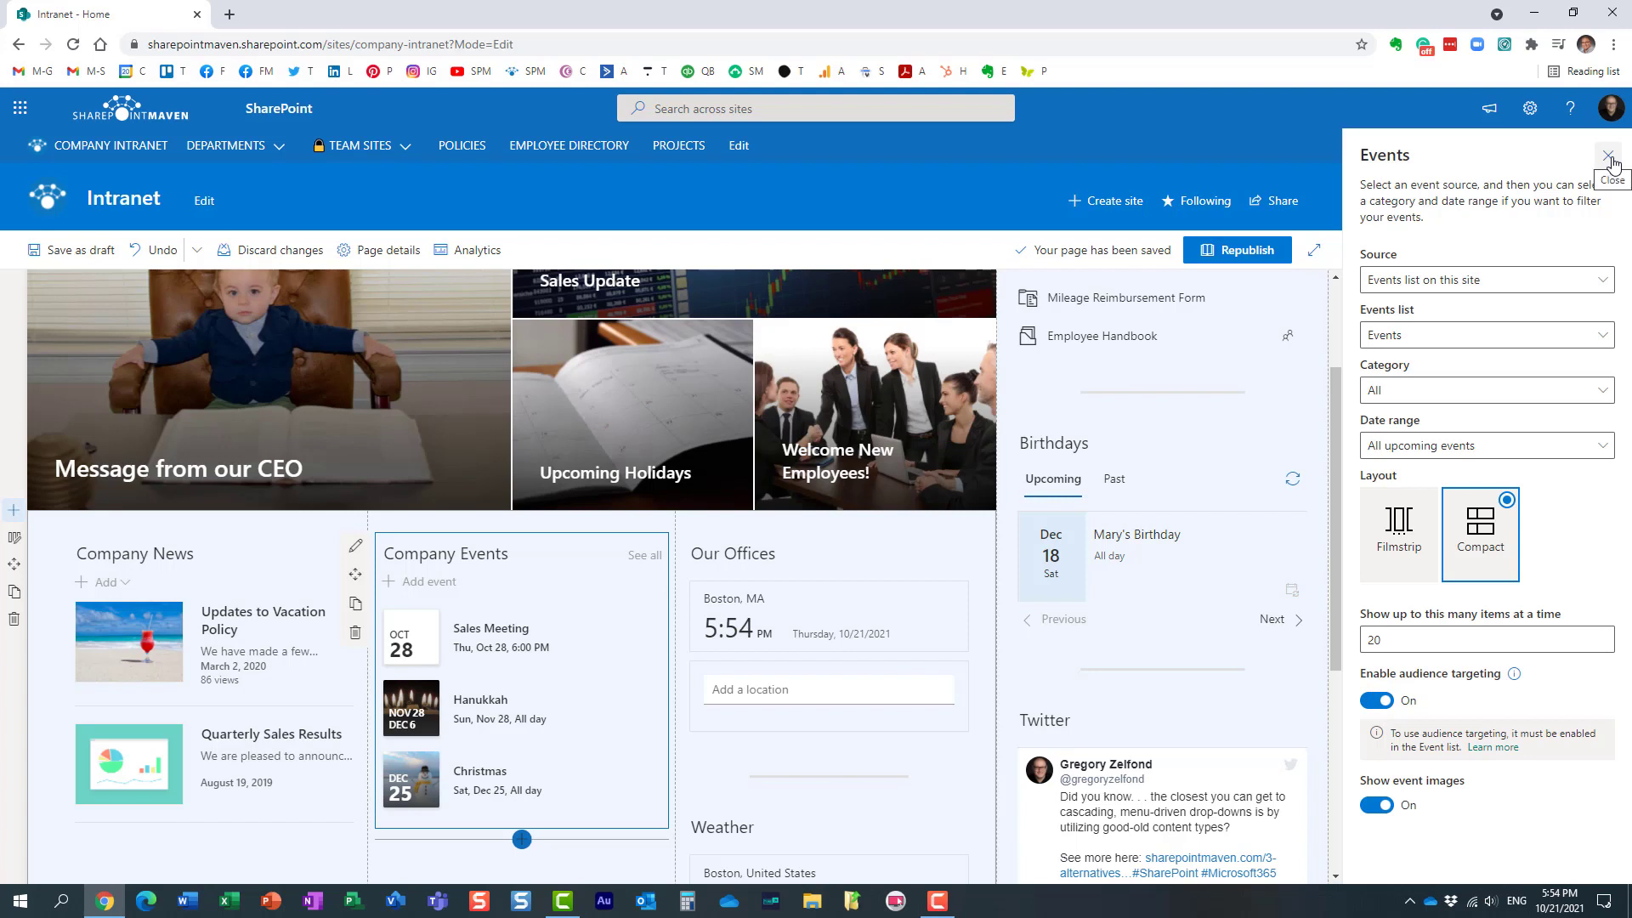
left_click(1607, 155)
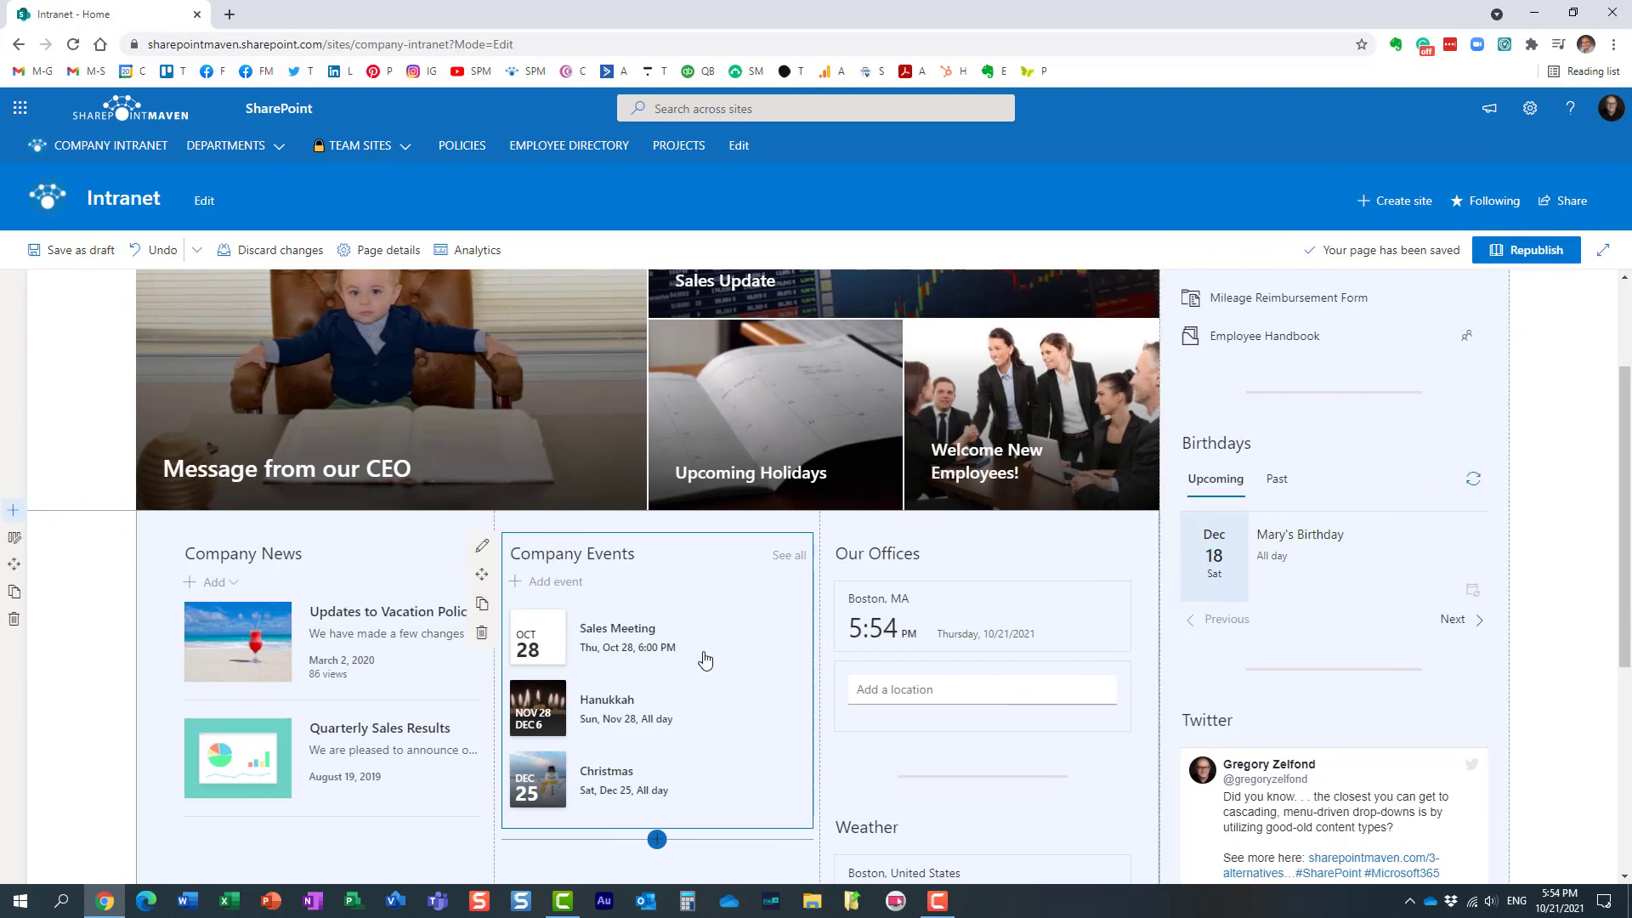
Republish the home page with the targeting change and go to Site Contents
left_click(1526, 250)
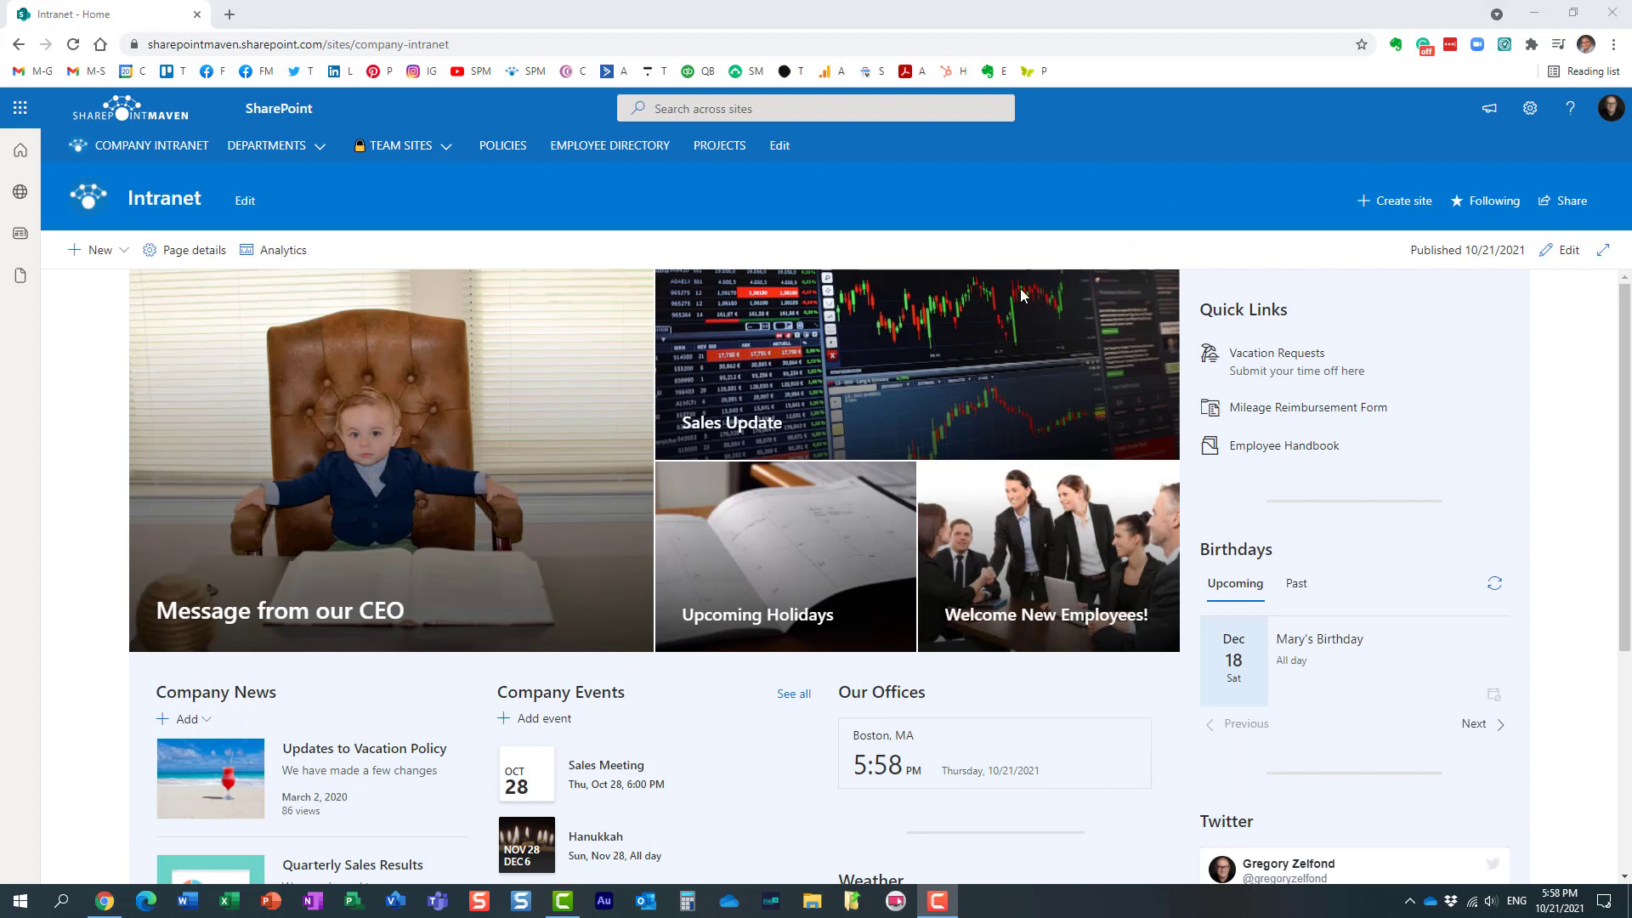
scroll(561, 712, "down", 1)
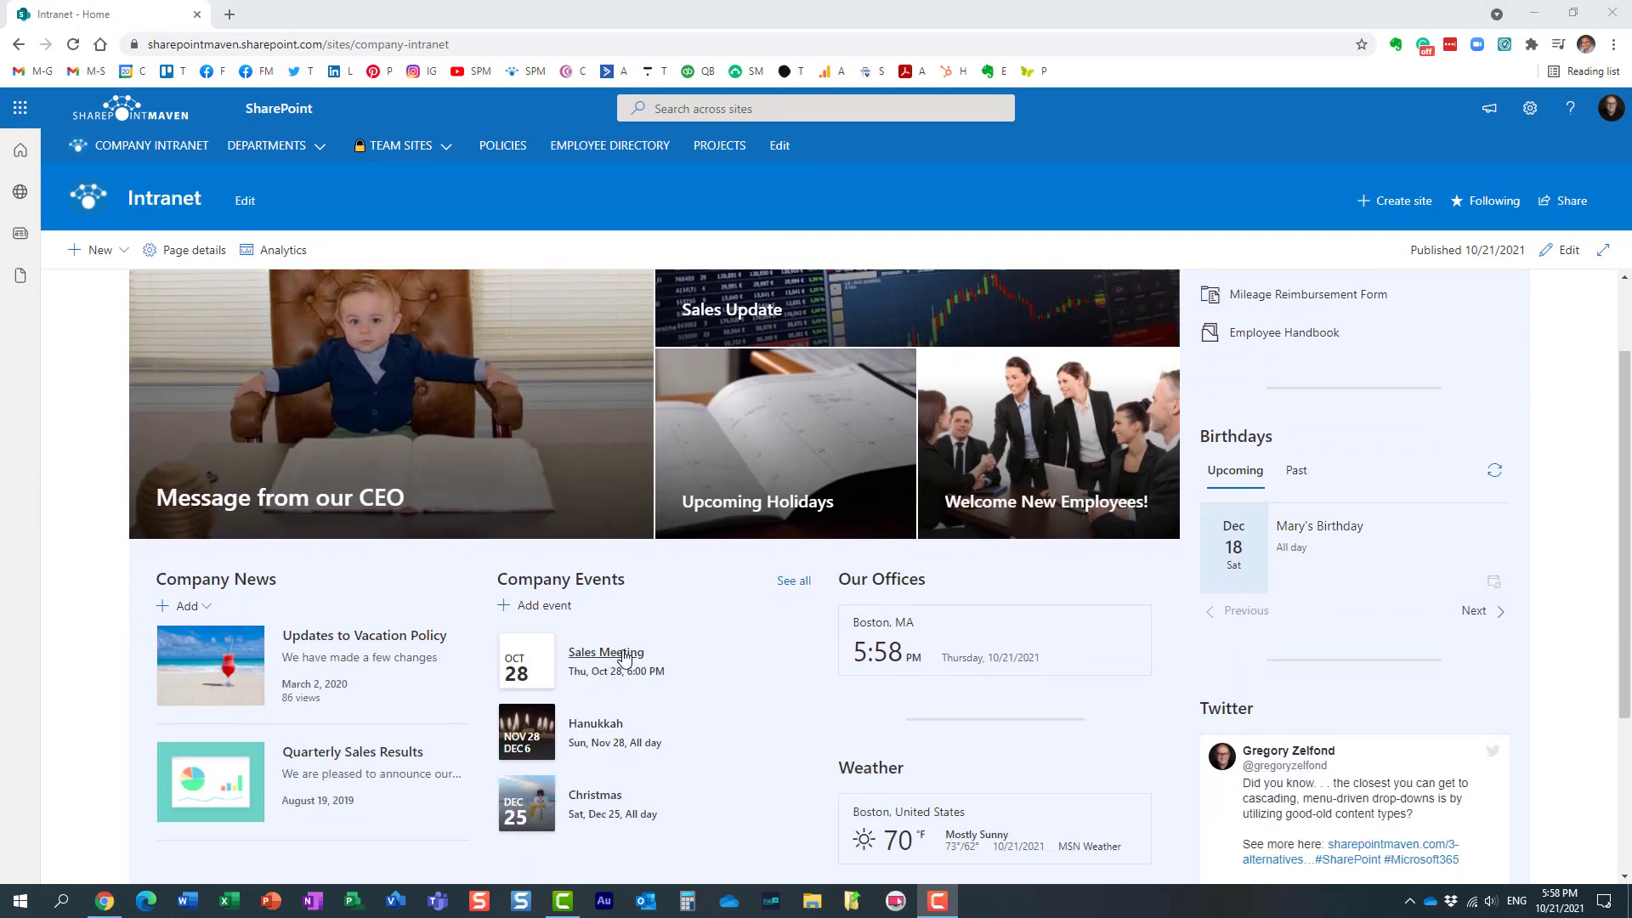
scroll(622, 656, "up", 1)
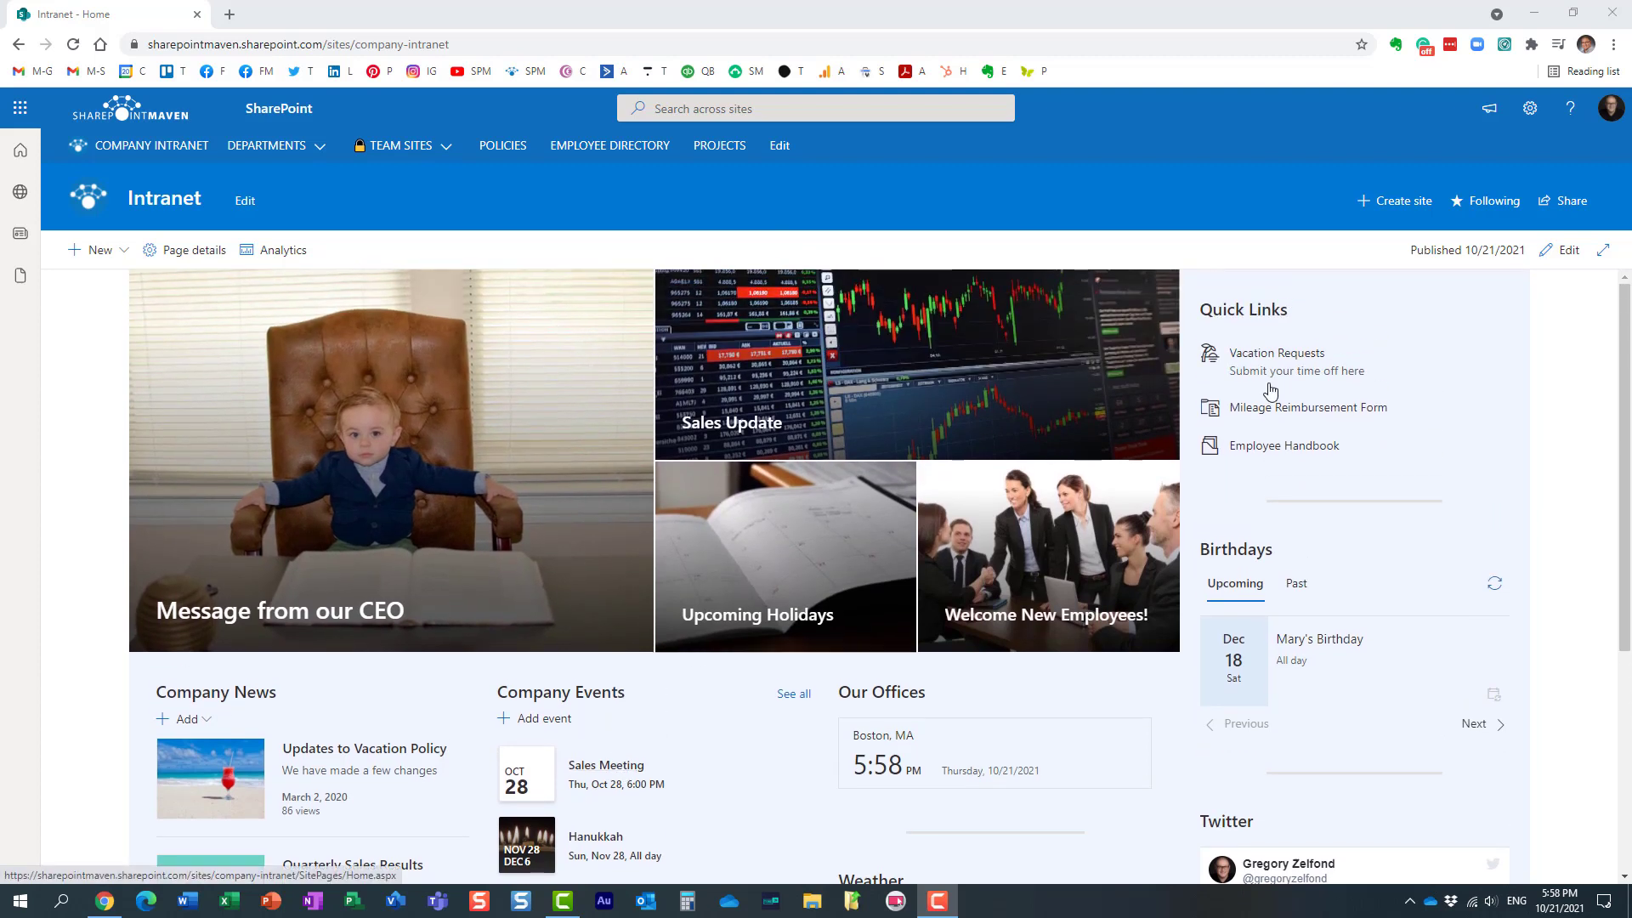
left_click(1529, 109)
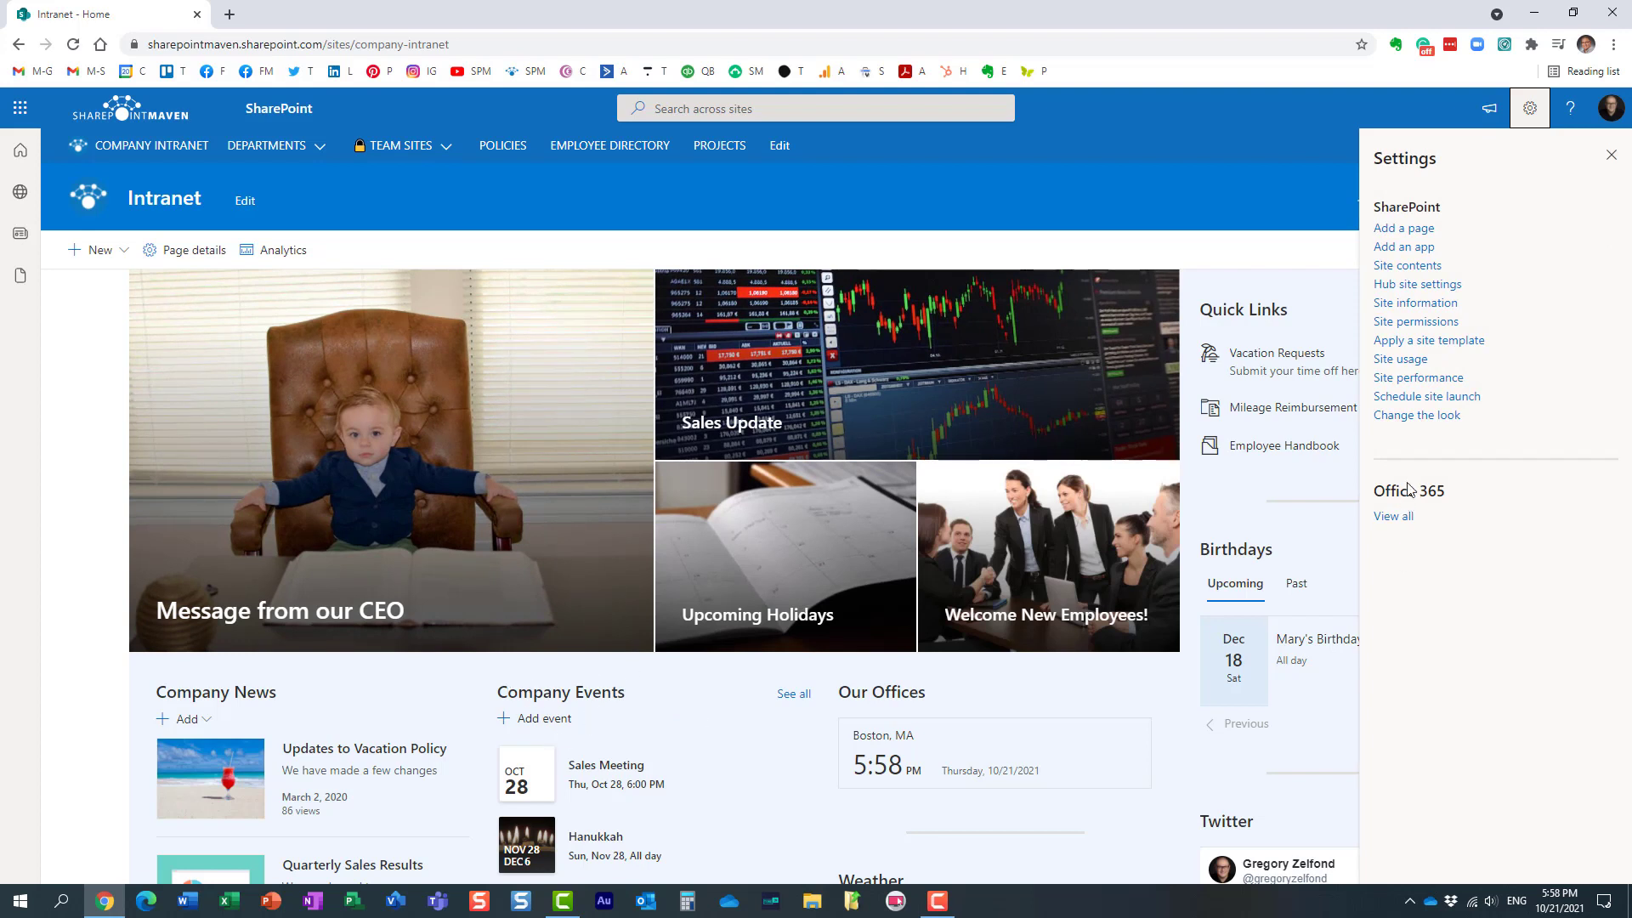
left_click(1431, 265)
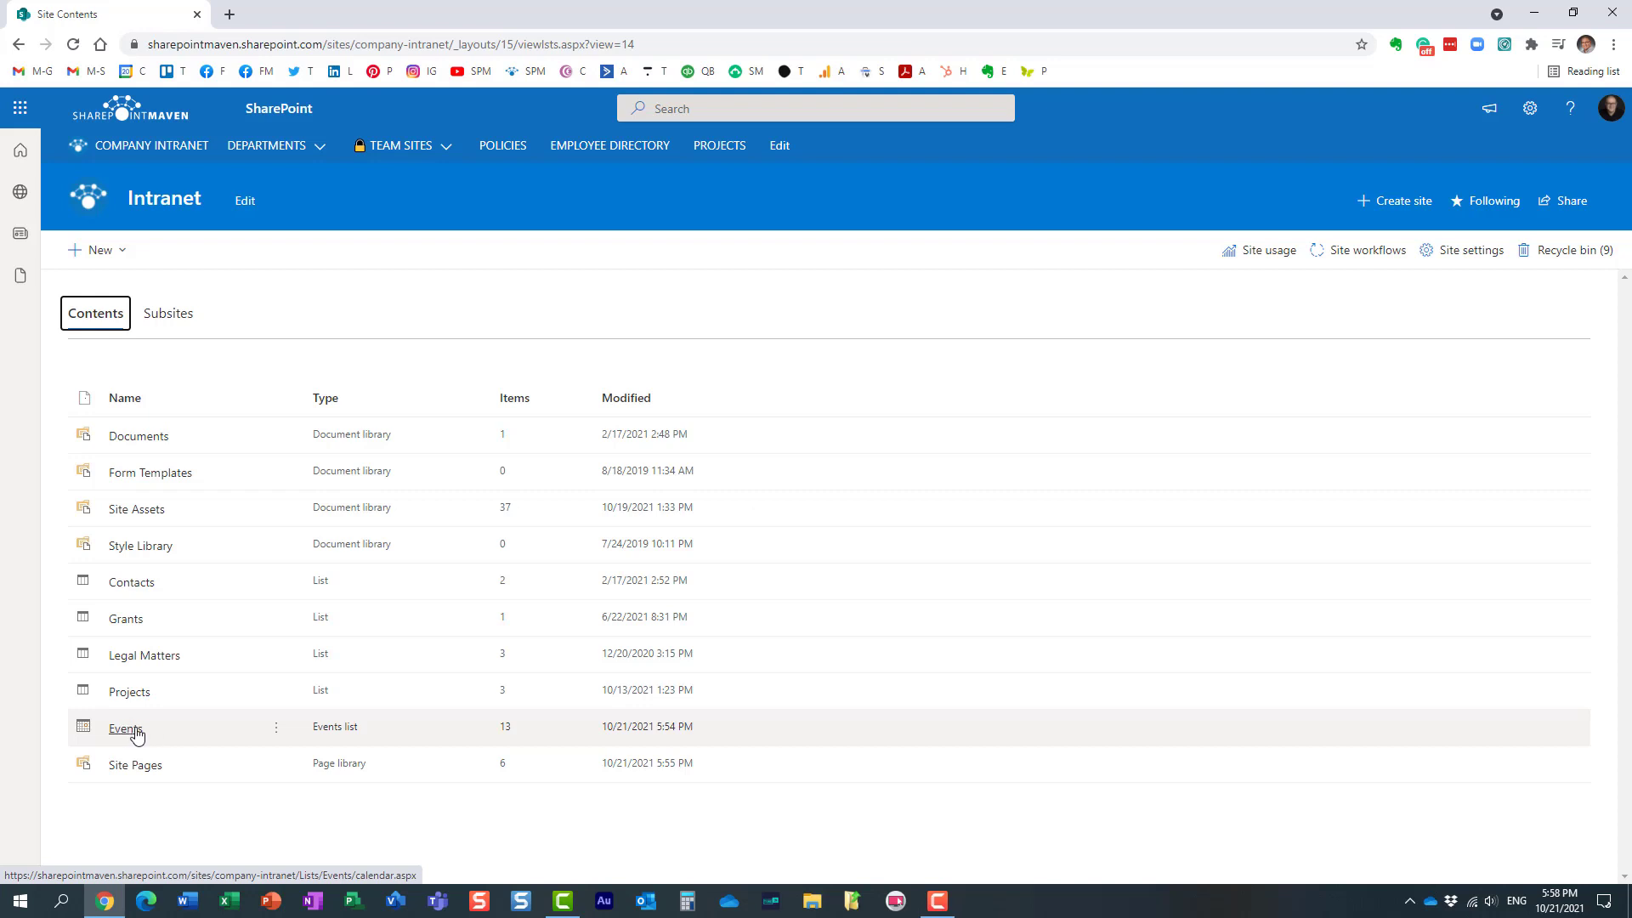
Check Enable audience targeting in the Events list's audience targeting settings and confirm with OK
left_click(277, 728)
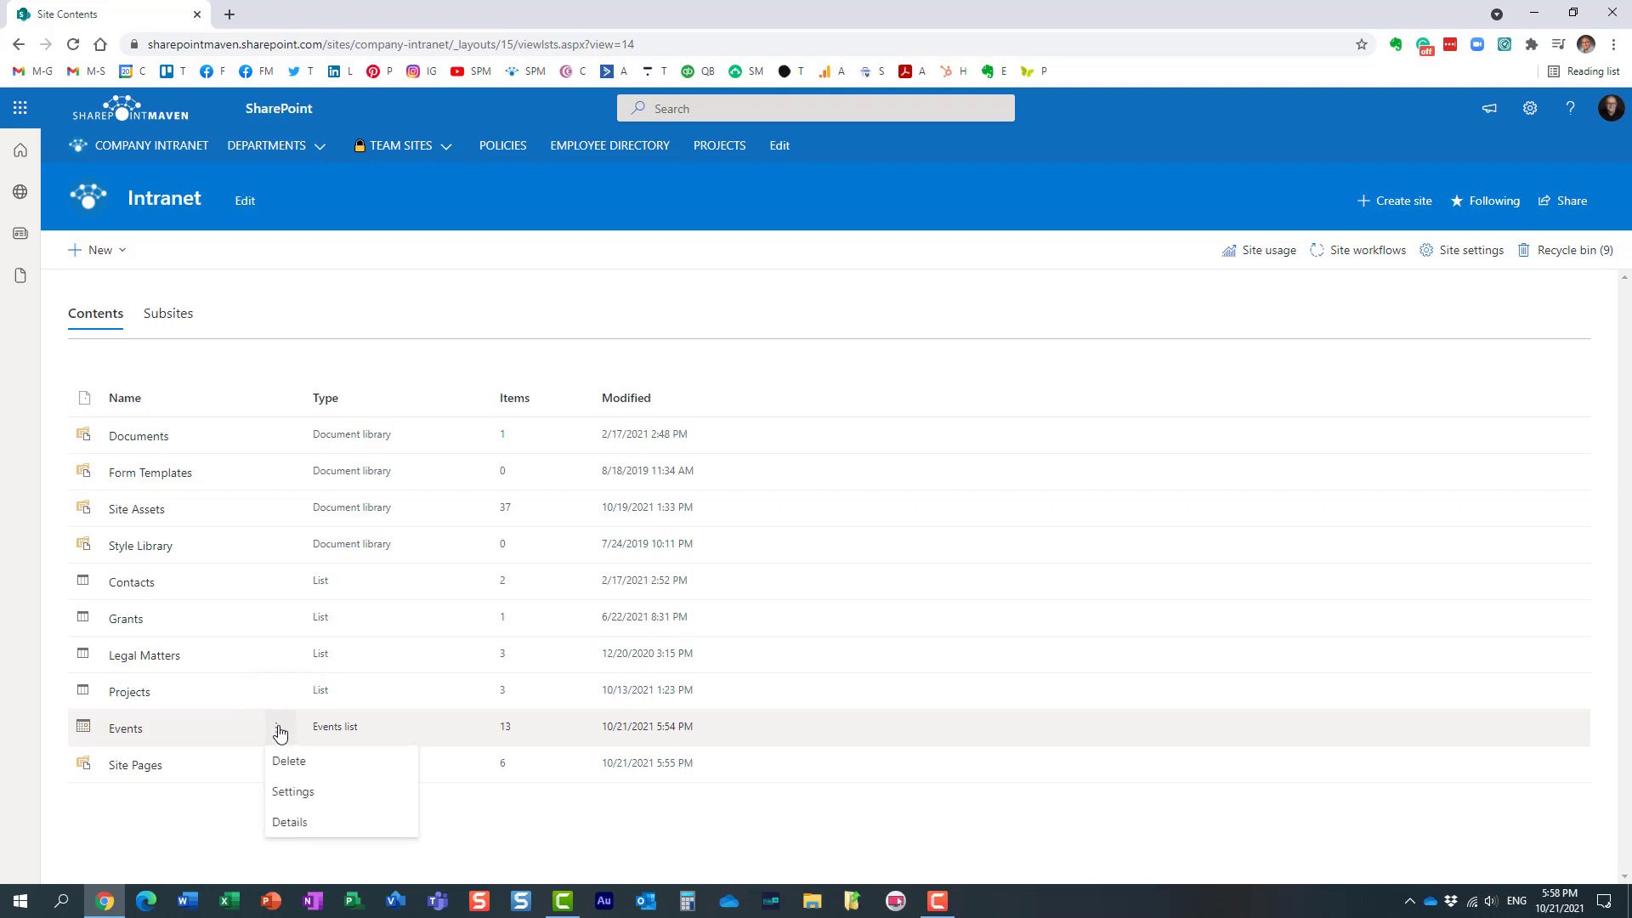
left_click(297, 792)
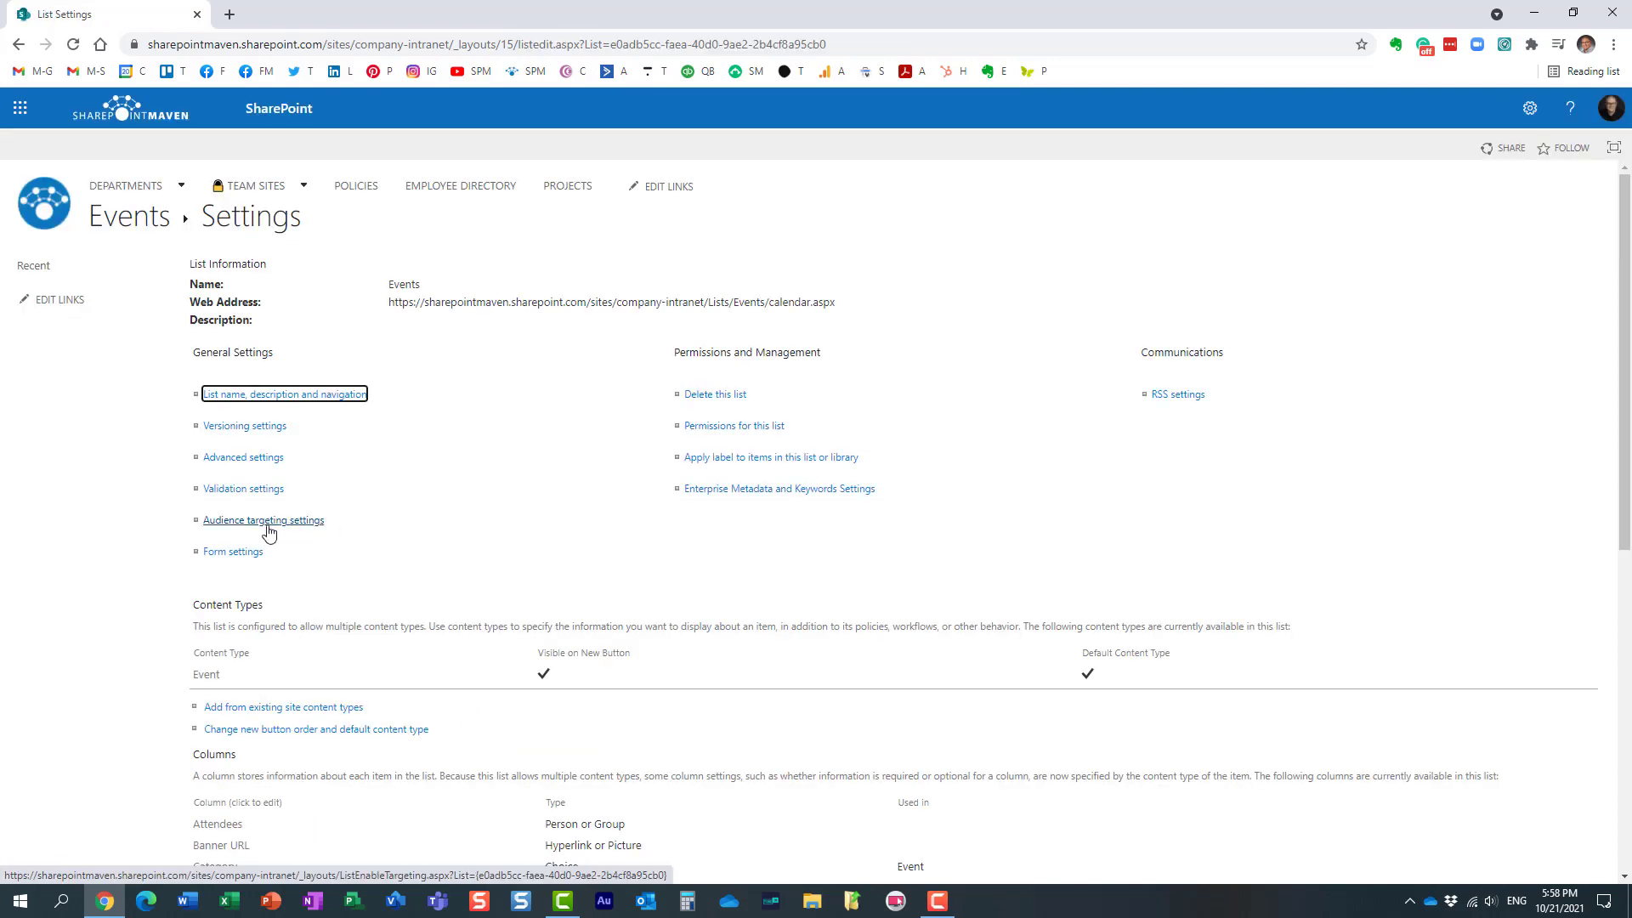
left_click(308, 527)
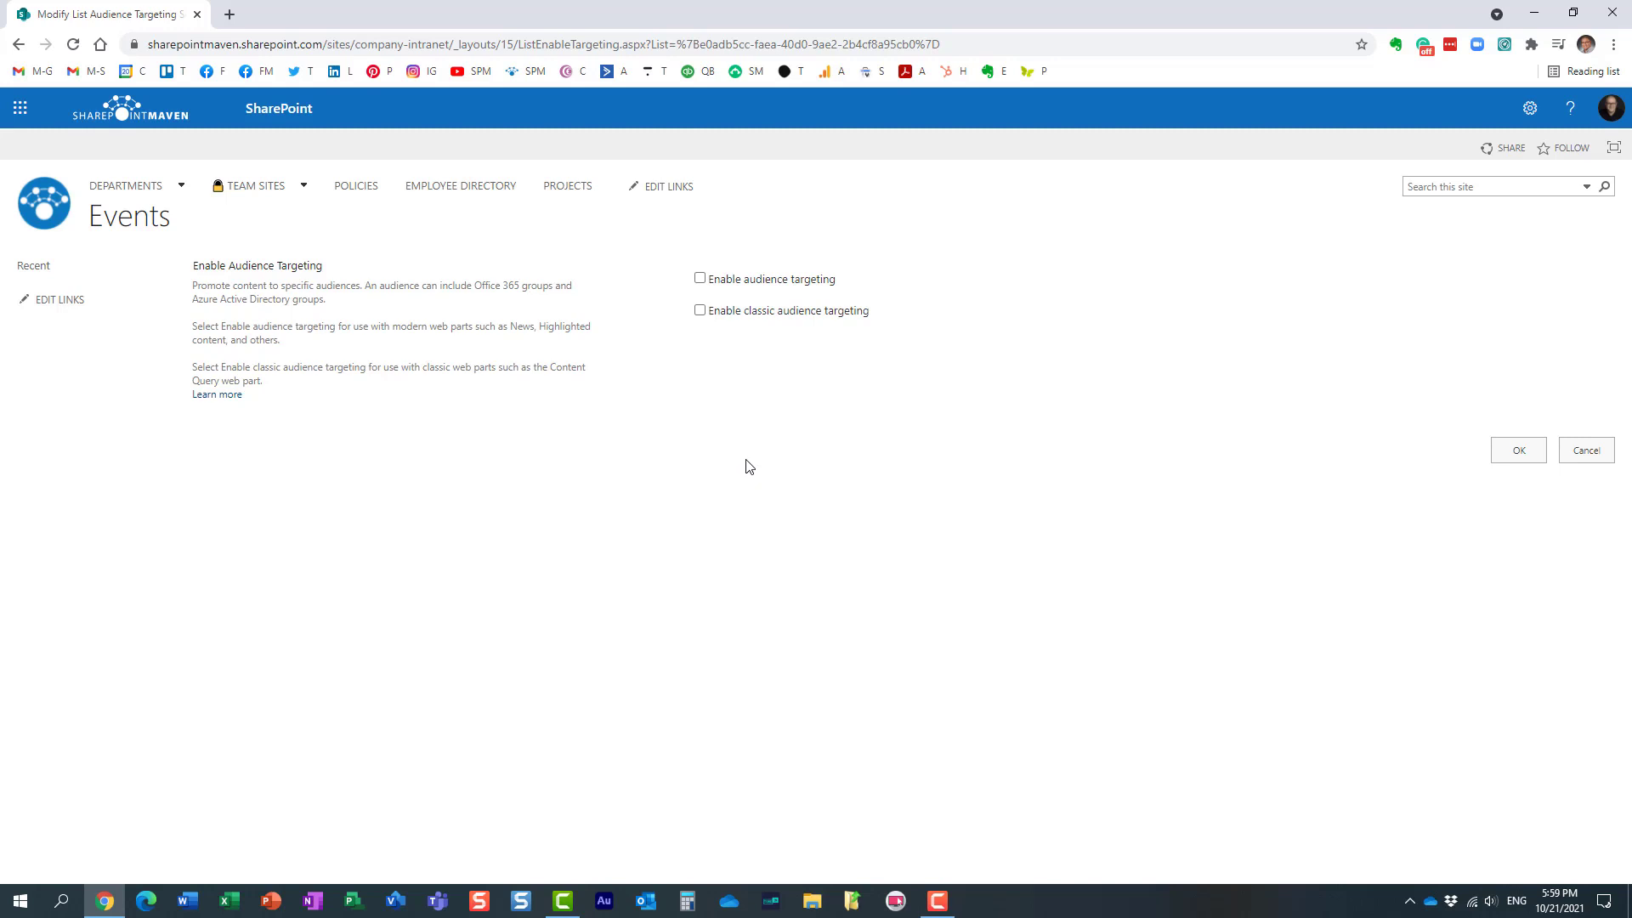
left_click(700, 279)
left_click(1530, 456)
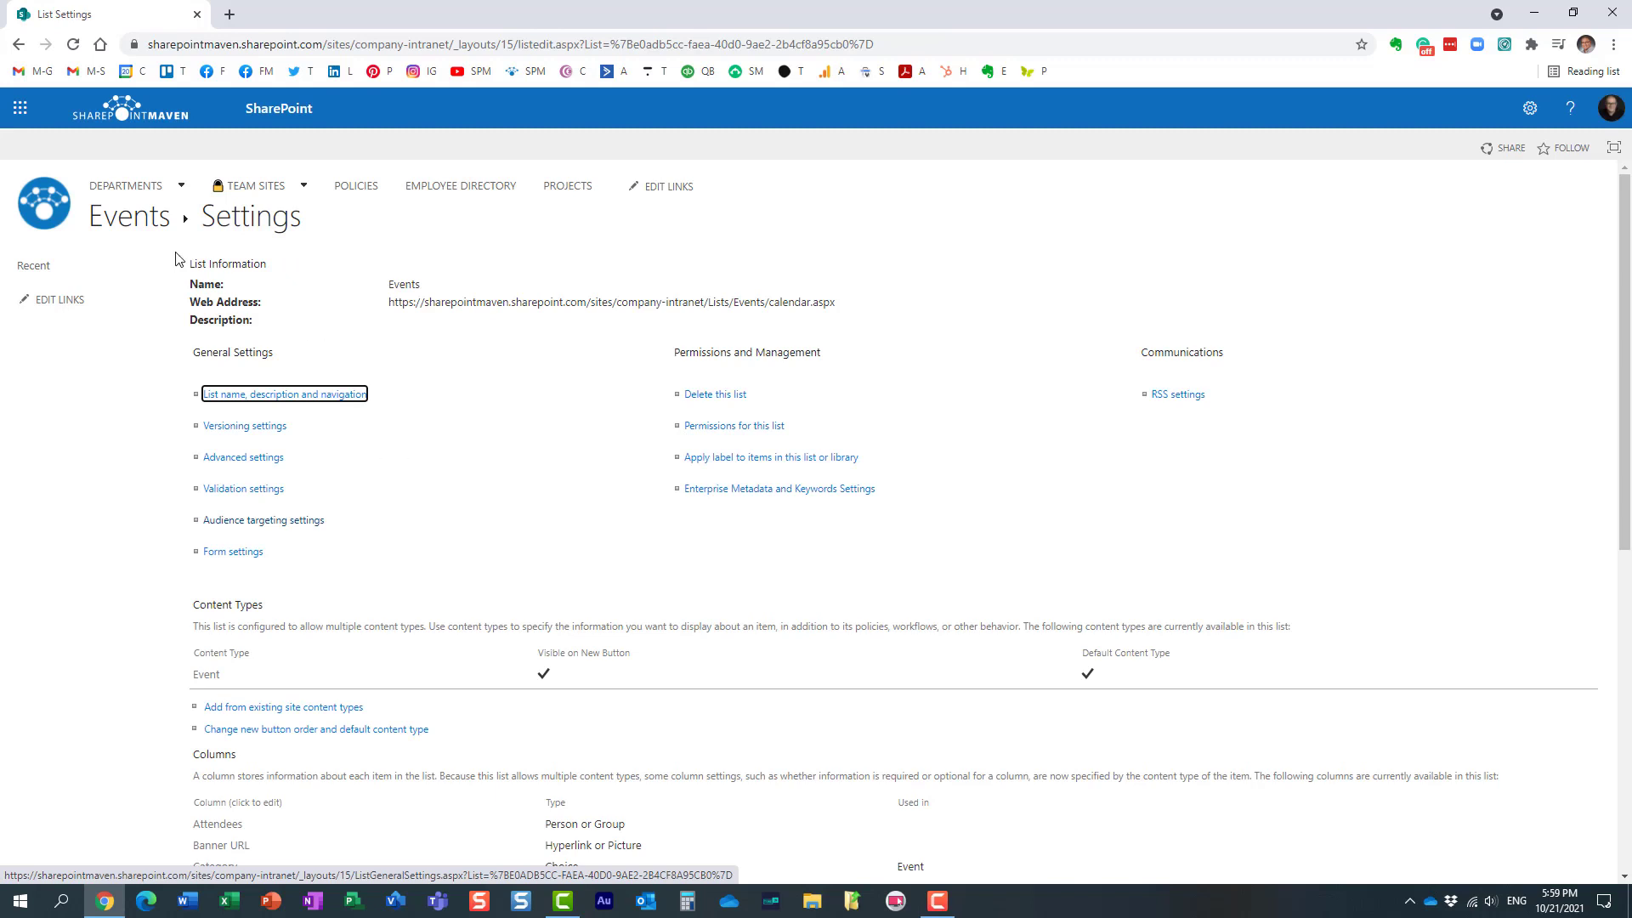
Open the Sales Meeting event from the home page's Company Events and put it in edit mode
left_click(48, 201)
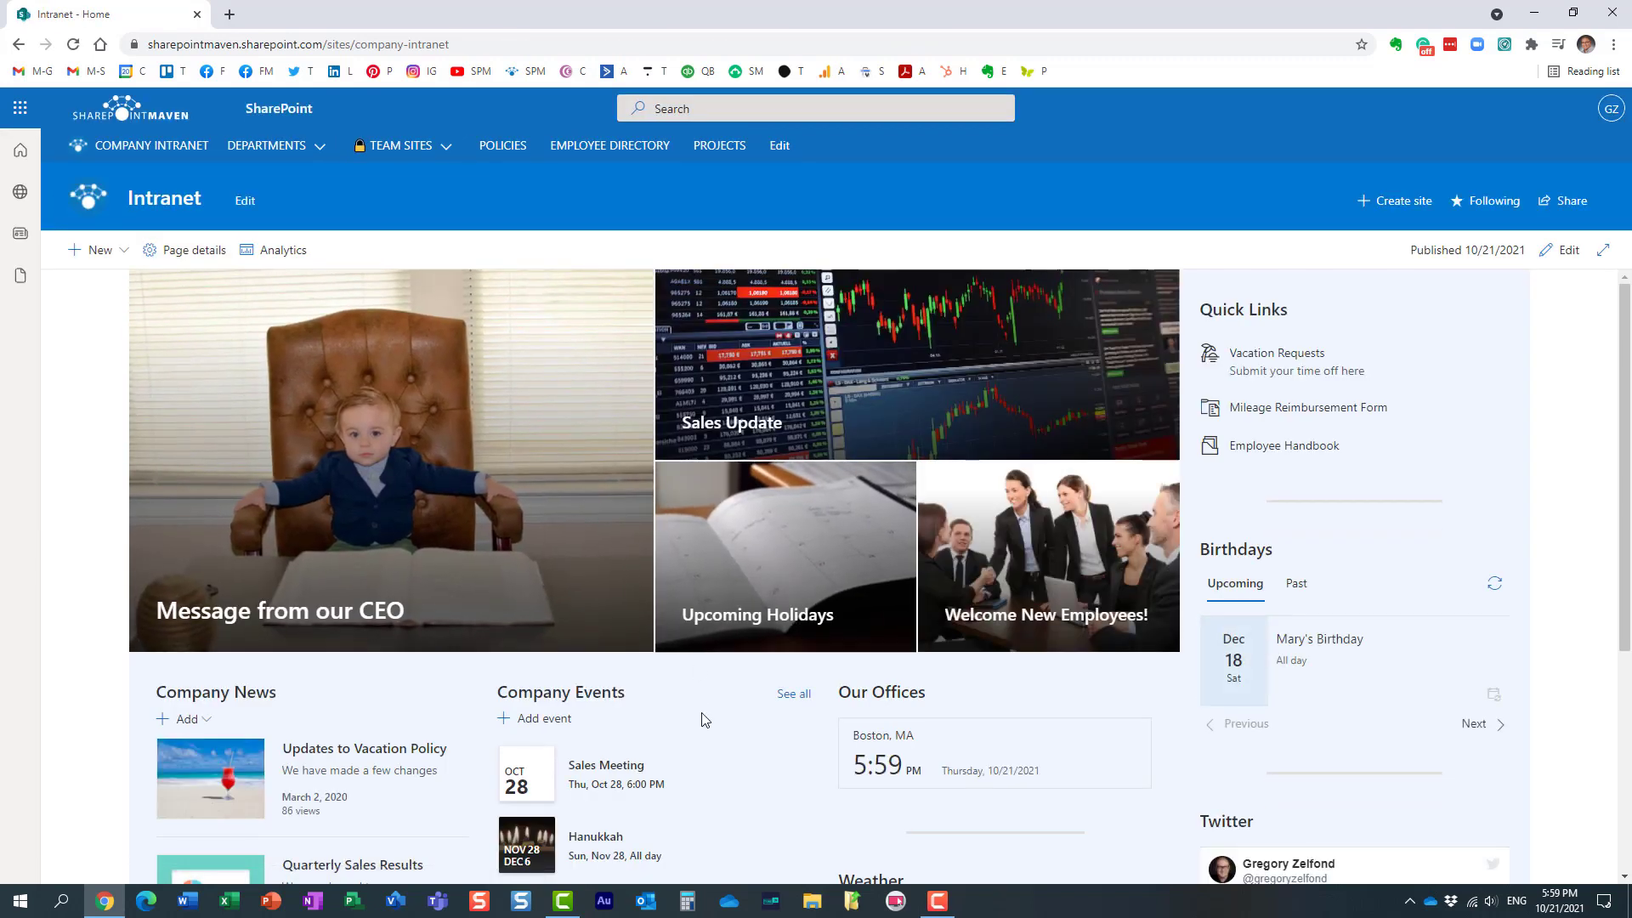
scroll(703, 720, "down", 1)
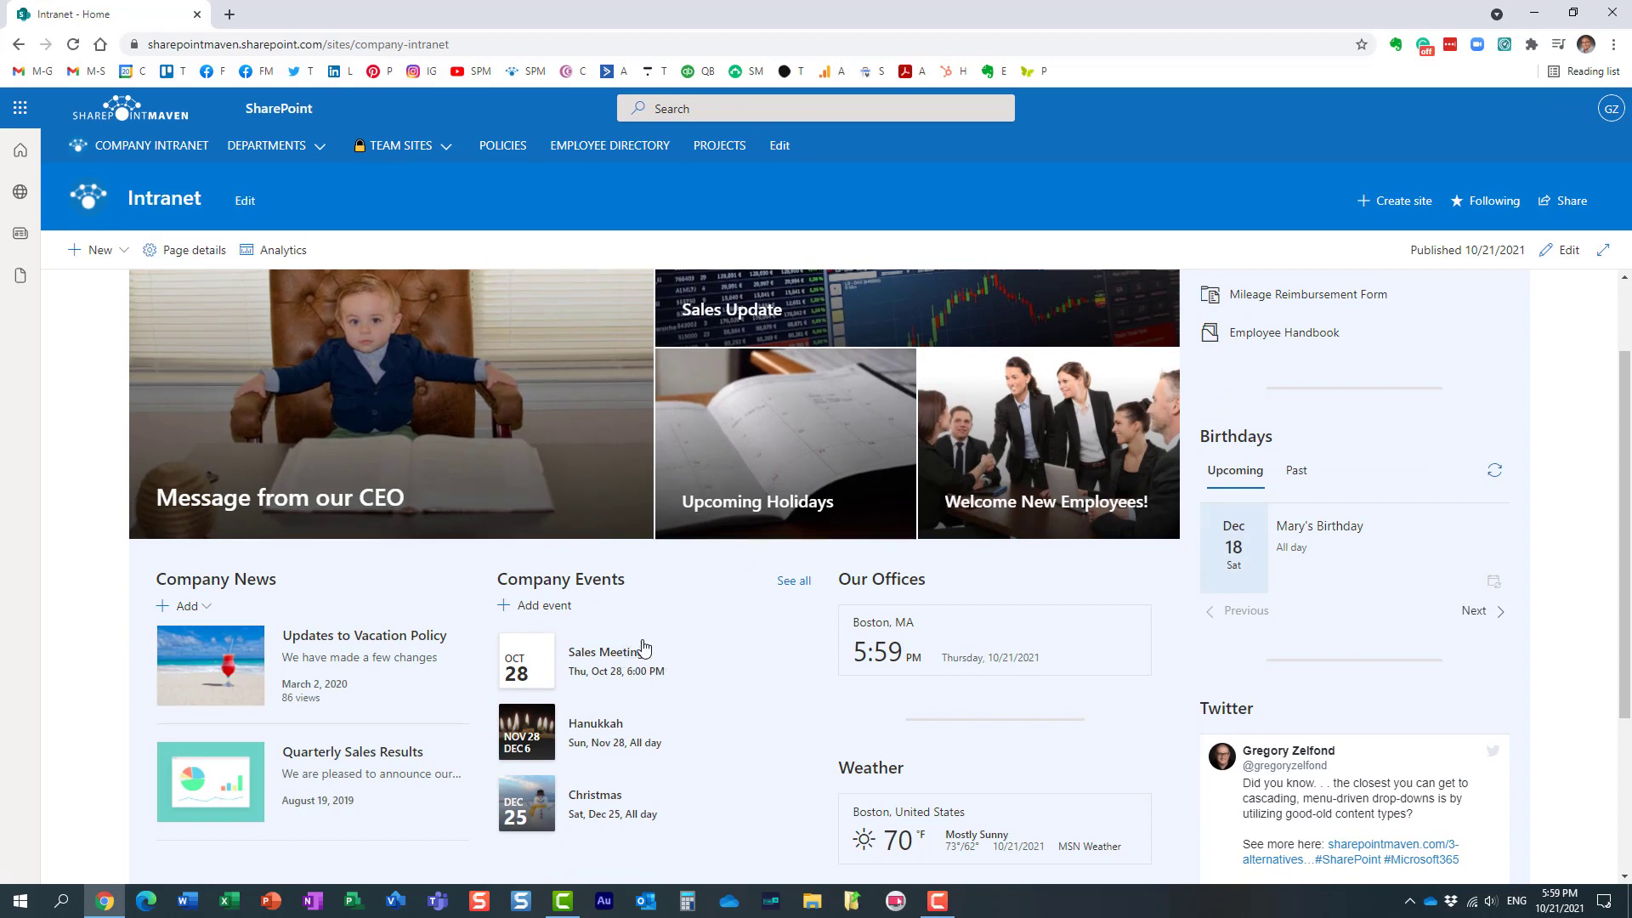
left_click(633, 653)
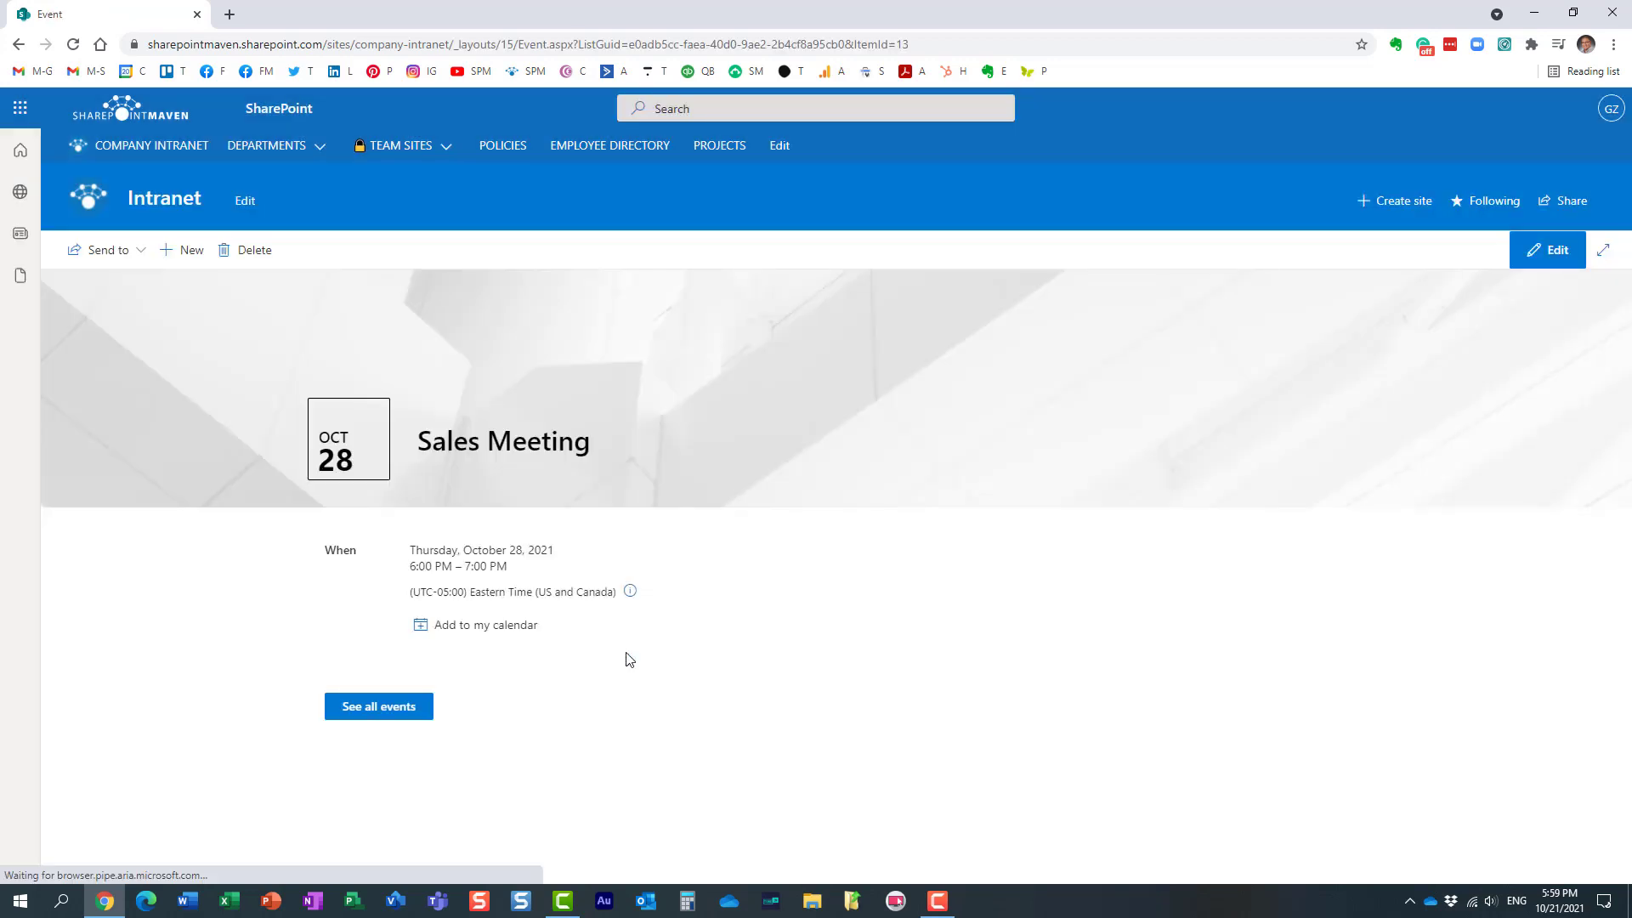
left_click(1527, 255)
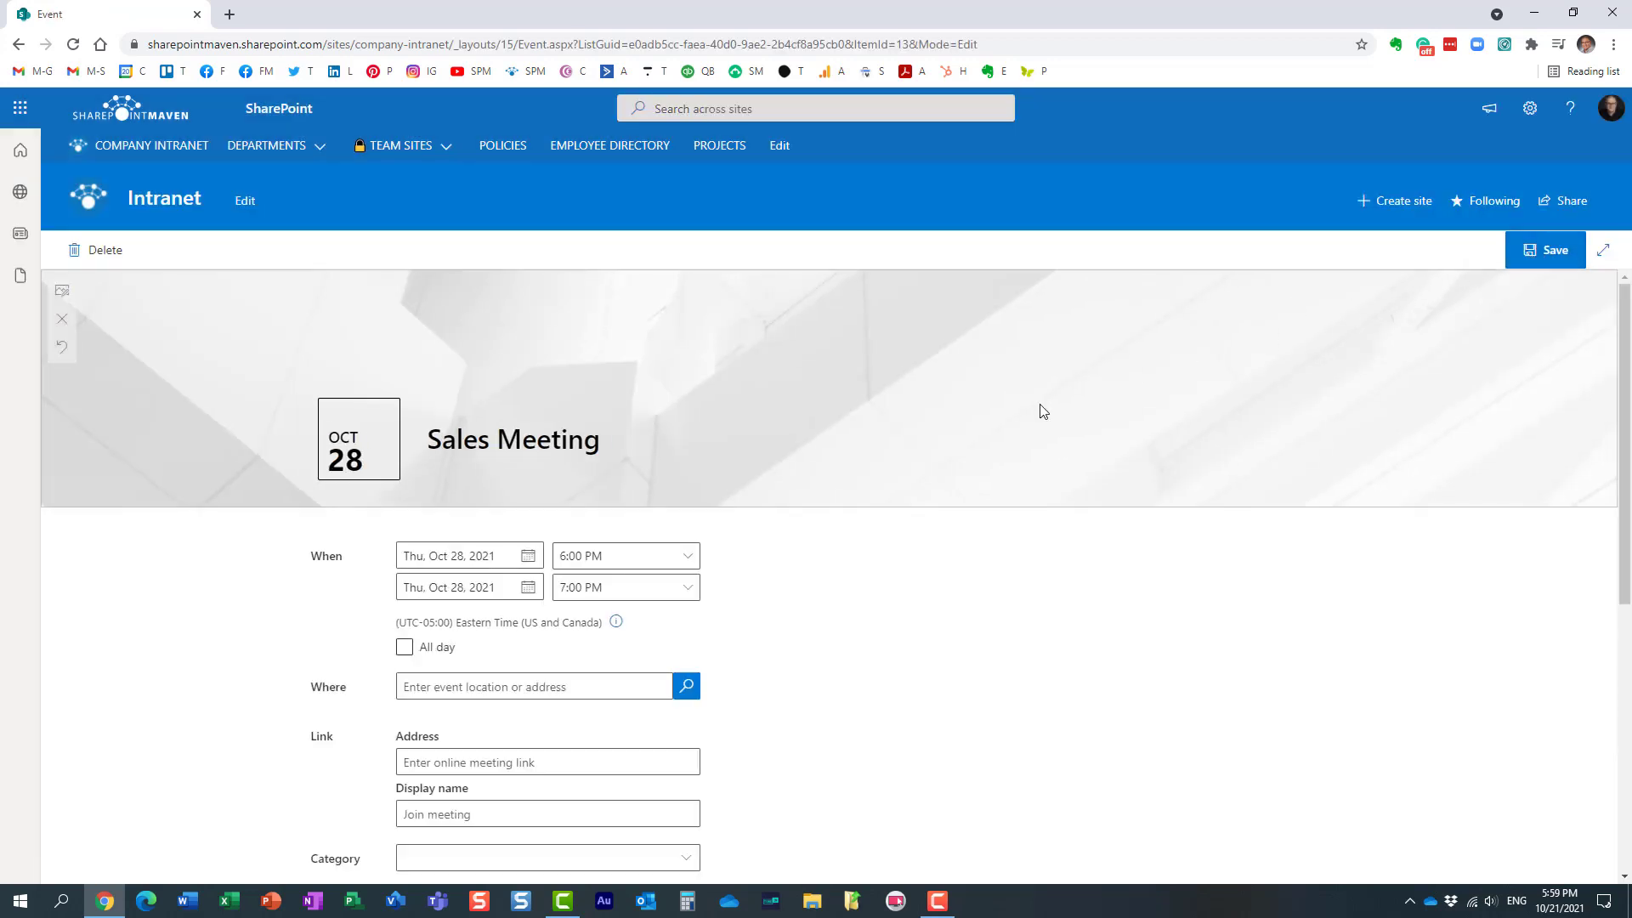
scroll(923, 520, "down", 5)
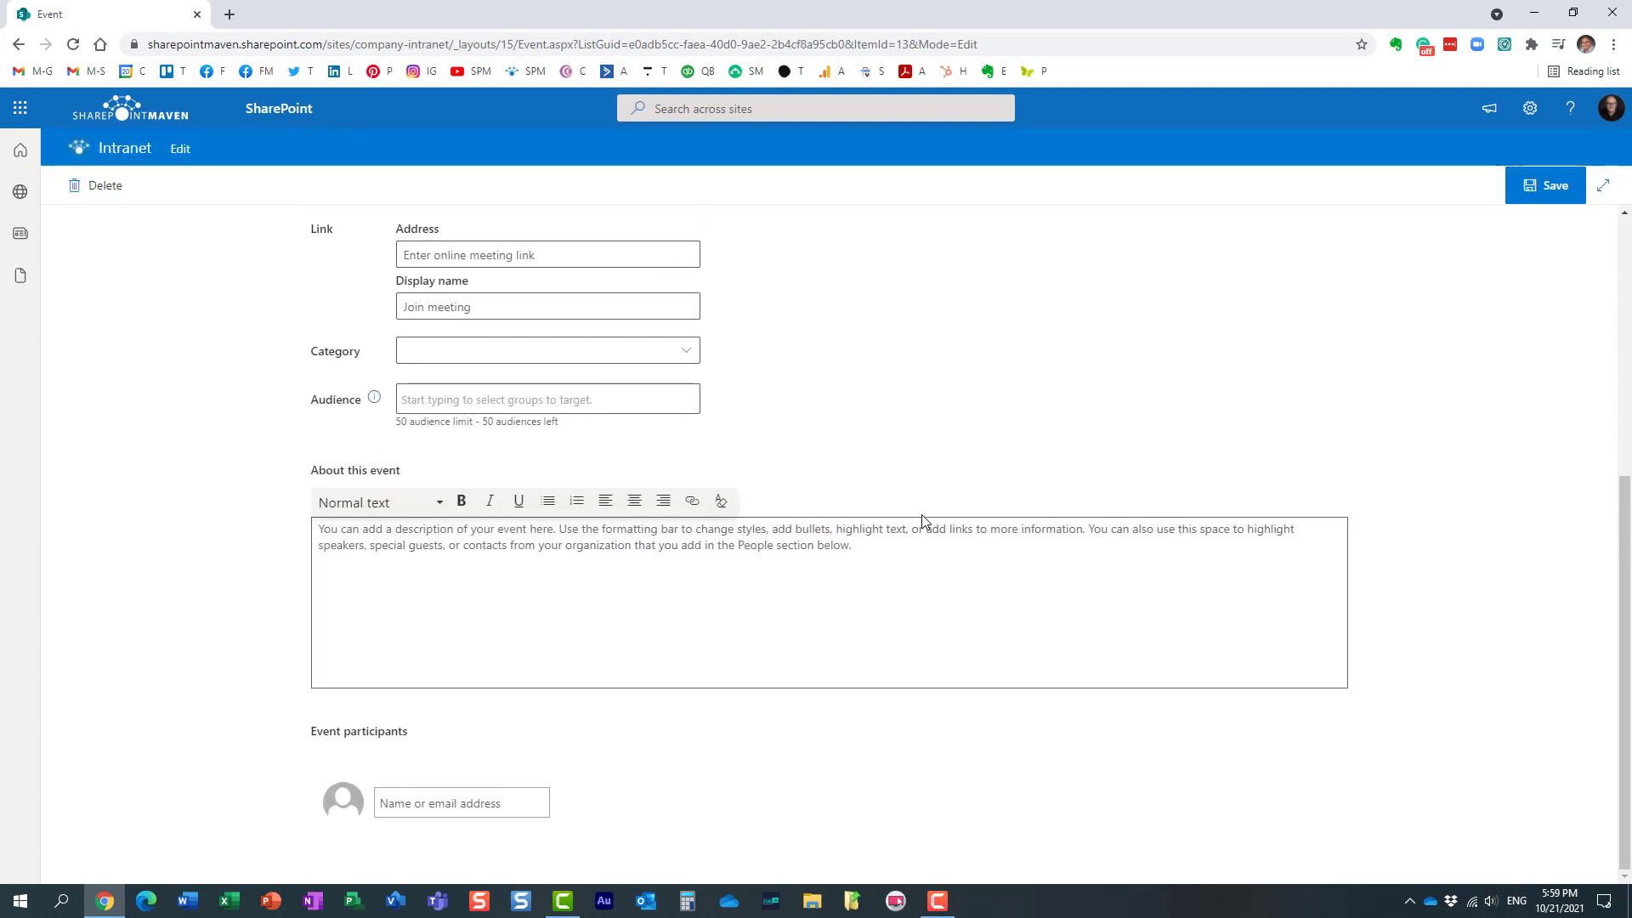
scroll(922, 521, "up", 3)
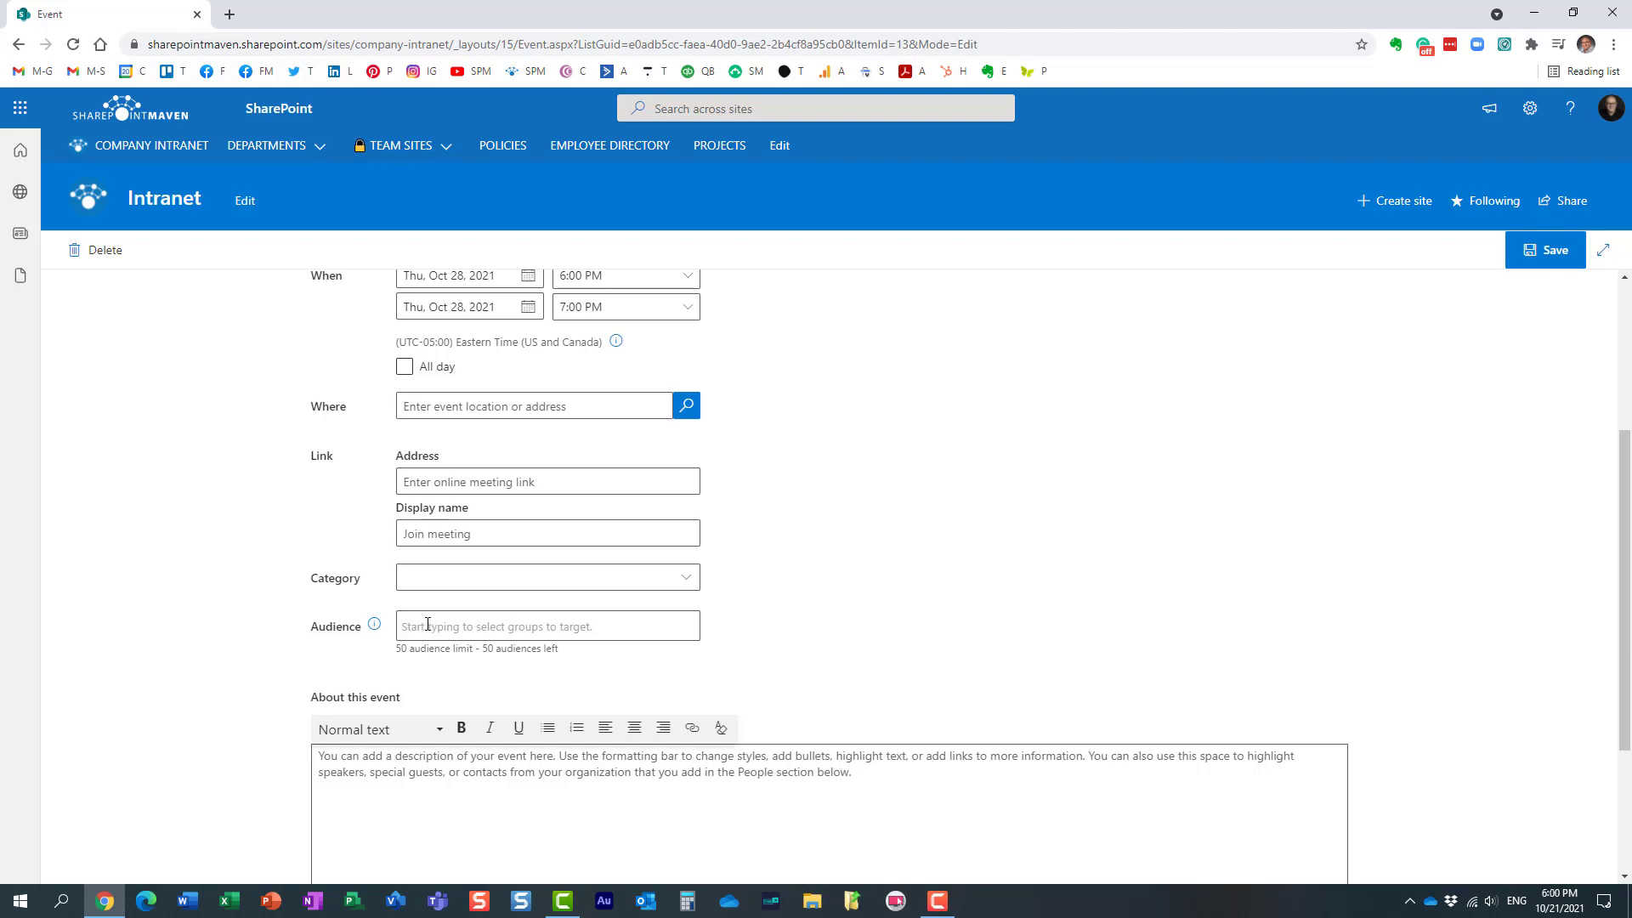
Search 'sales' in the Audience field, choose Sales Members, and save the event
left_click(428, 625)
type("sales")
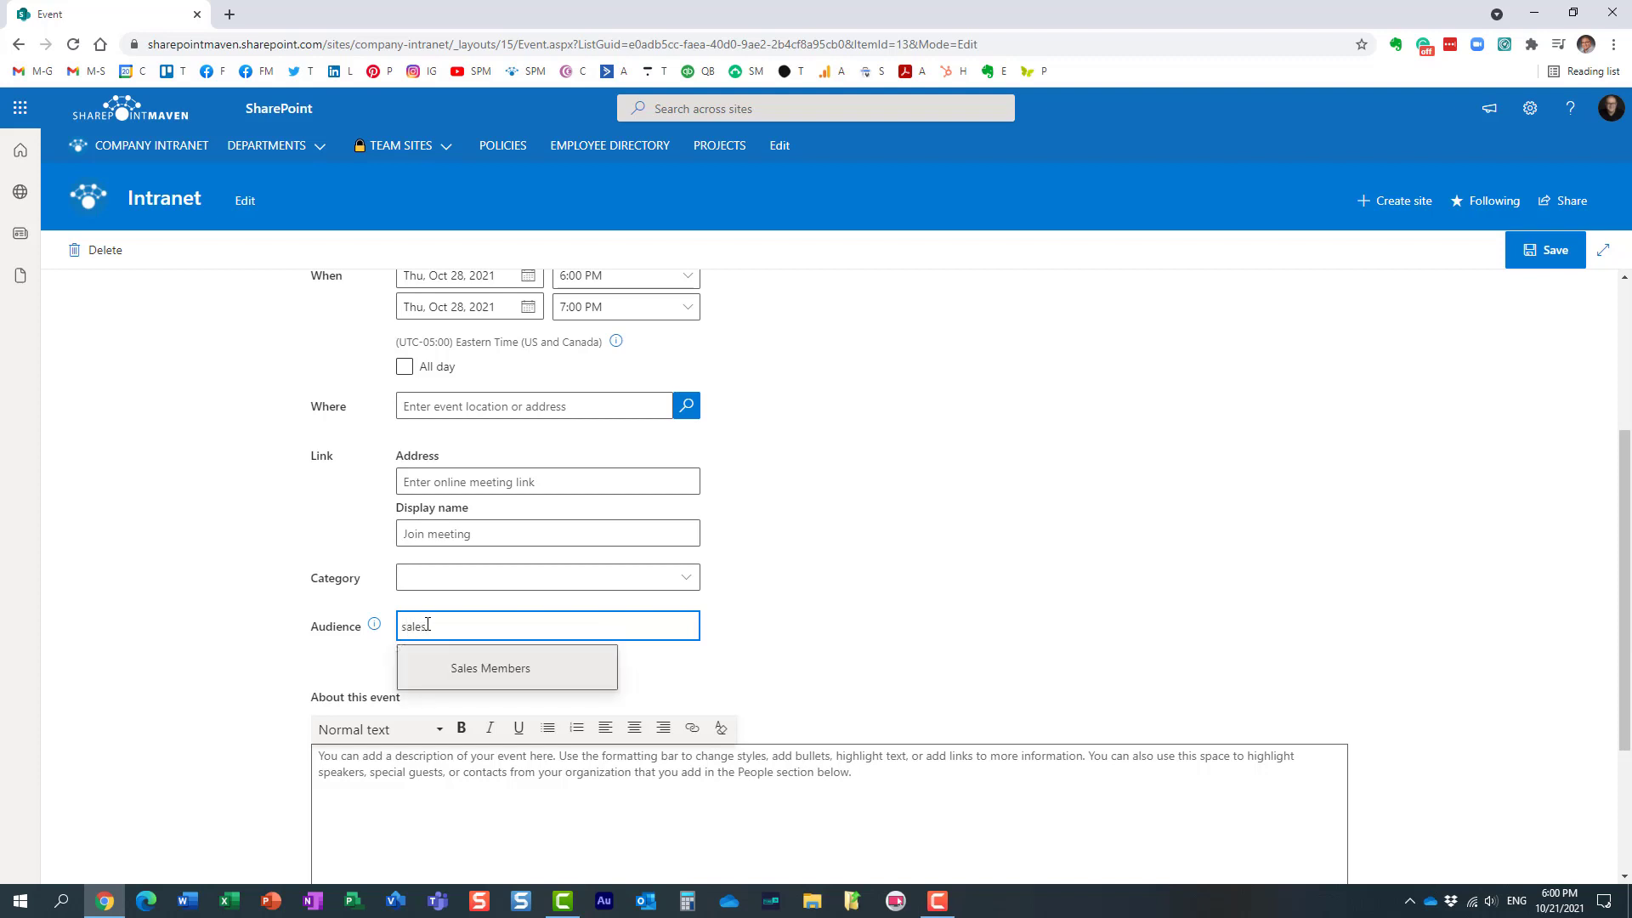
left_click(488, 669)
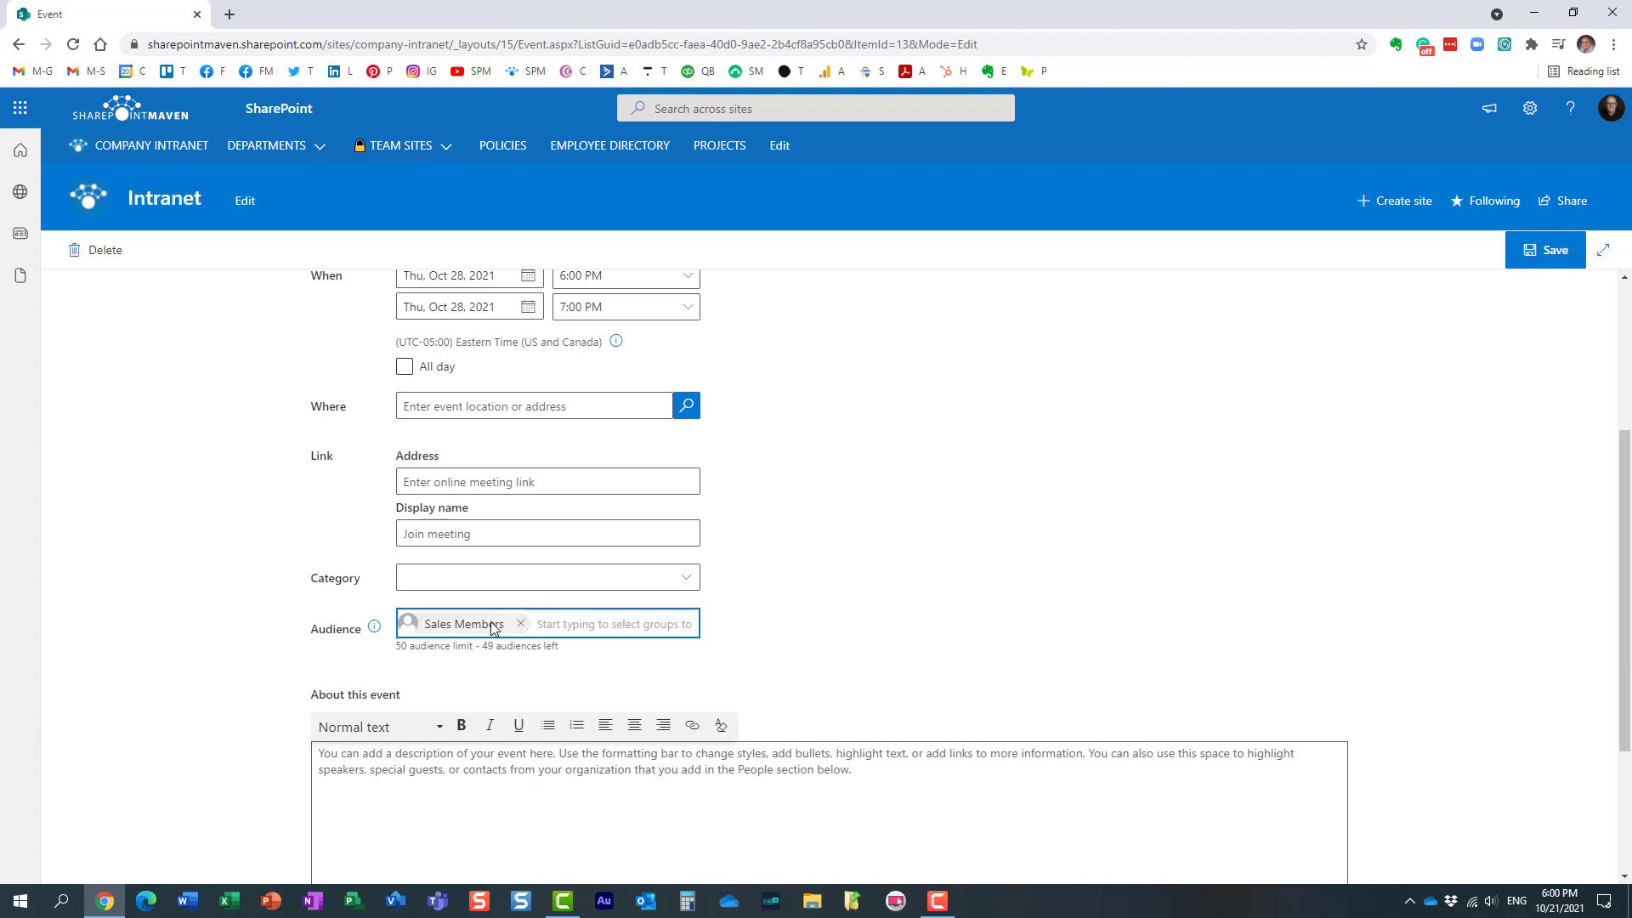
scroll(655, 688, "down", 3)
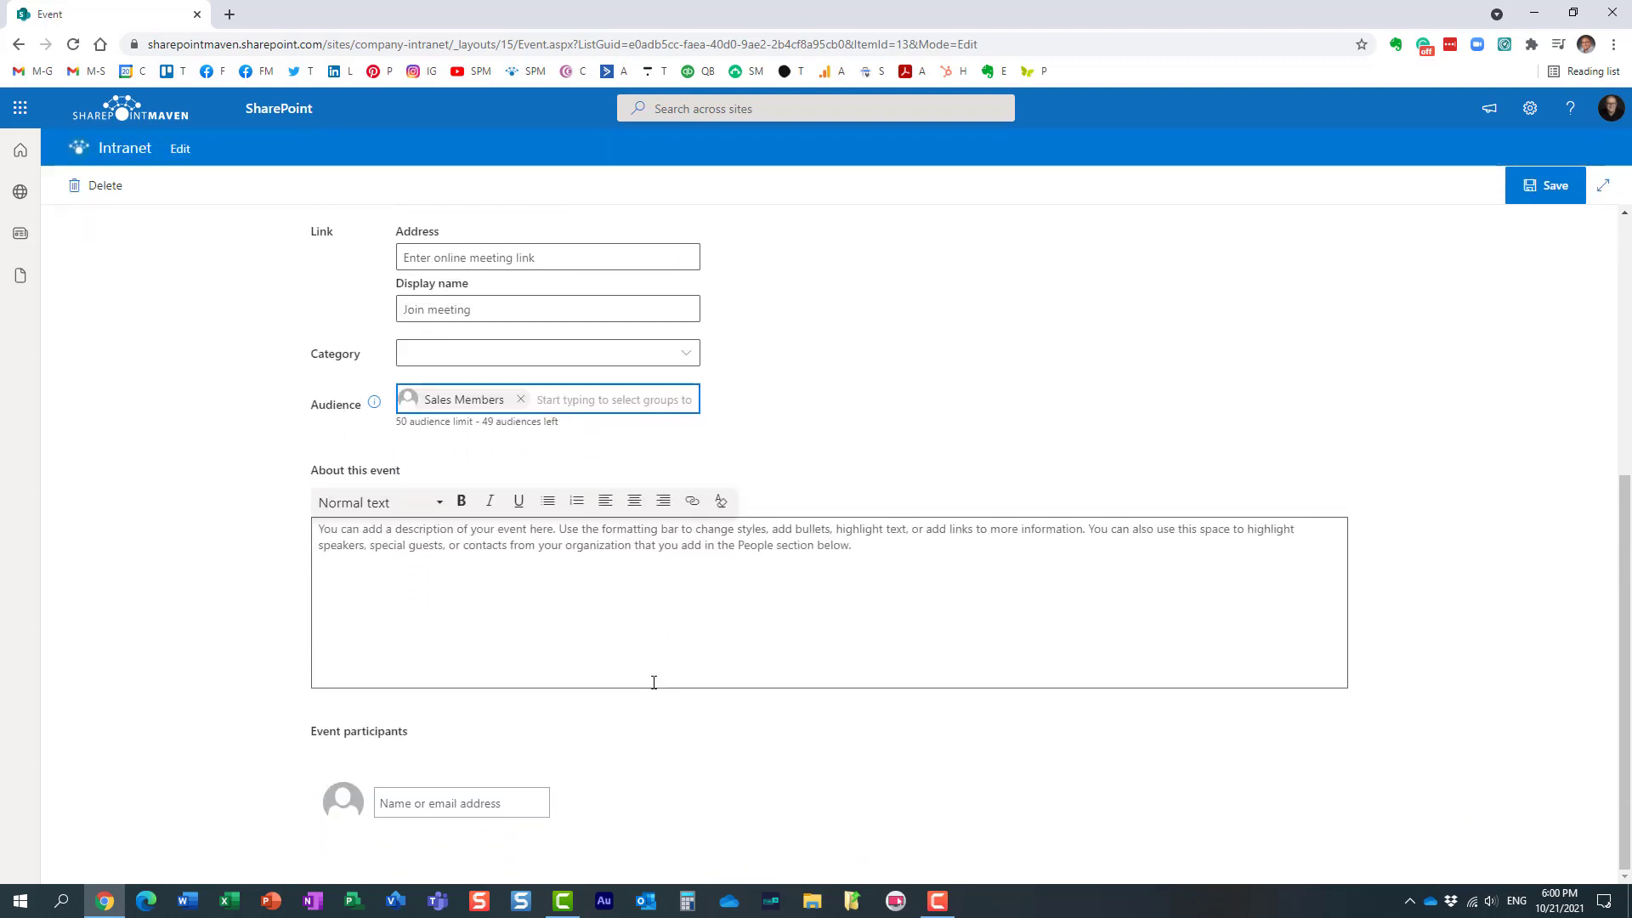
scroll(1479, 507, "up", 5)
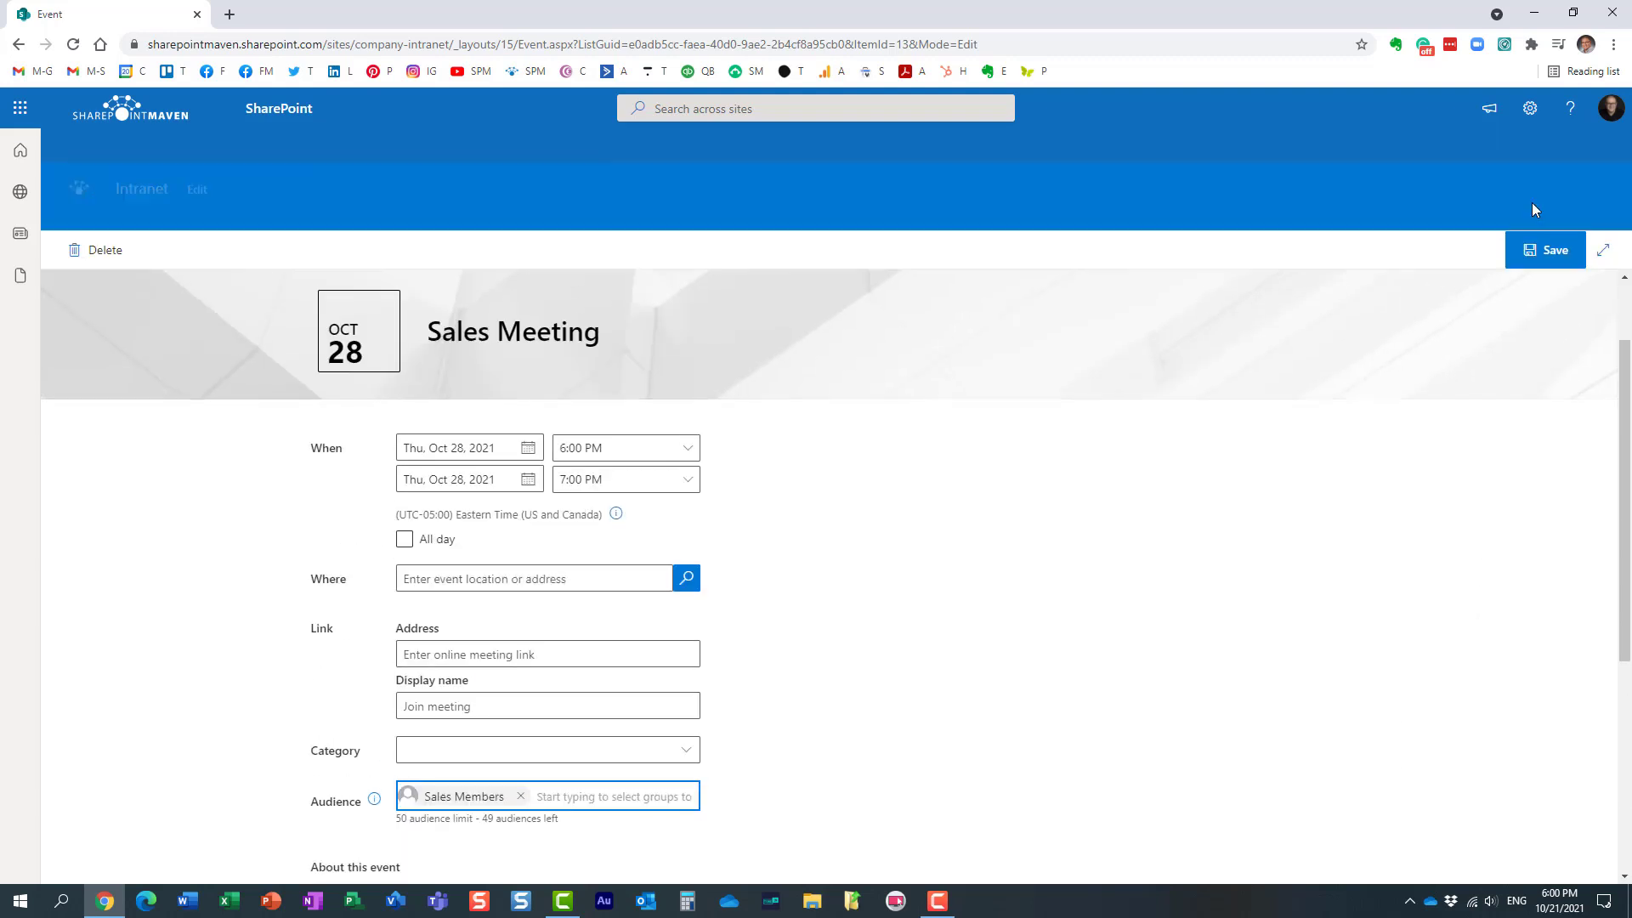
left_click(1509, 251)
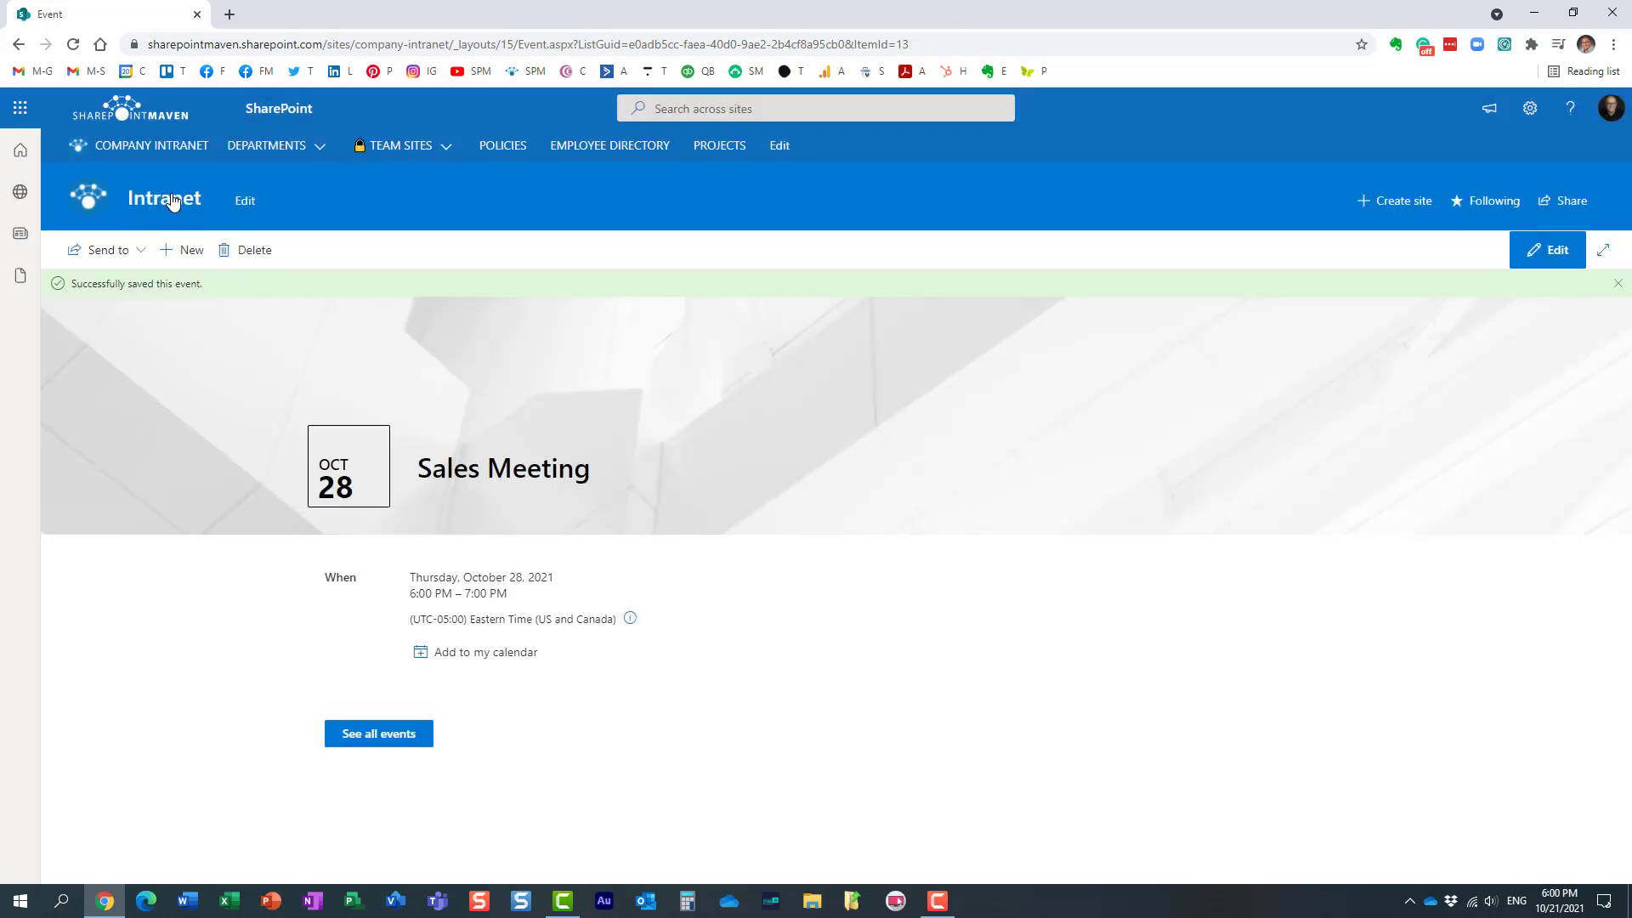
Go back to the Intranet home page and scroll down to the Company Events list
left_click(171, 201)
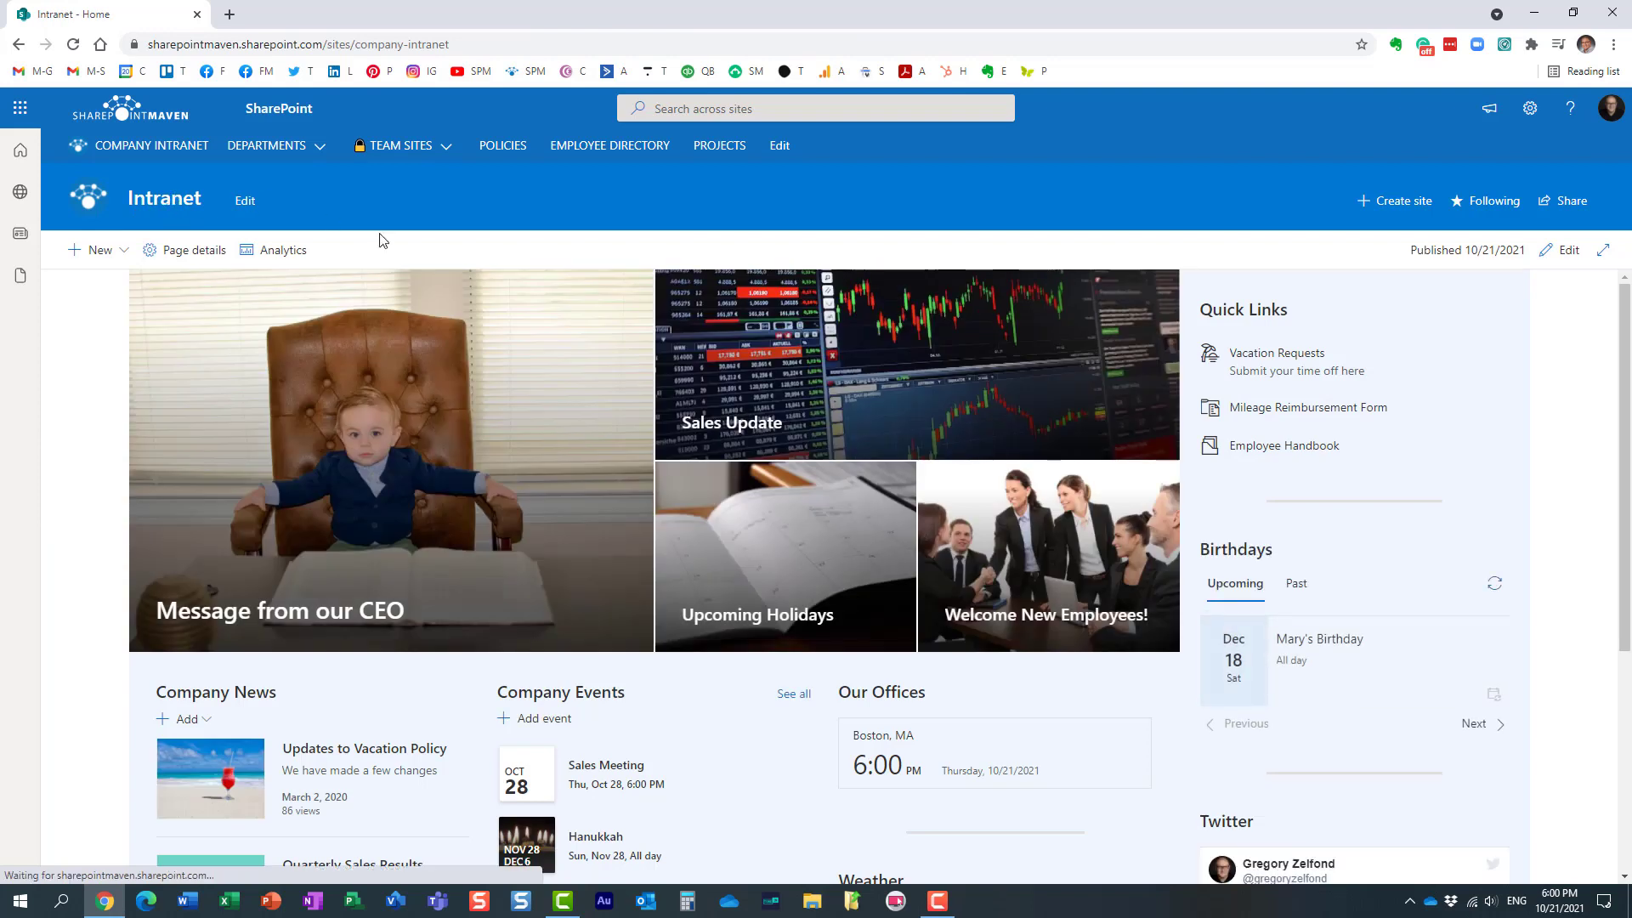
scroll(639, 537, "down", 2)
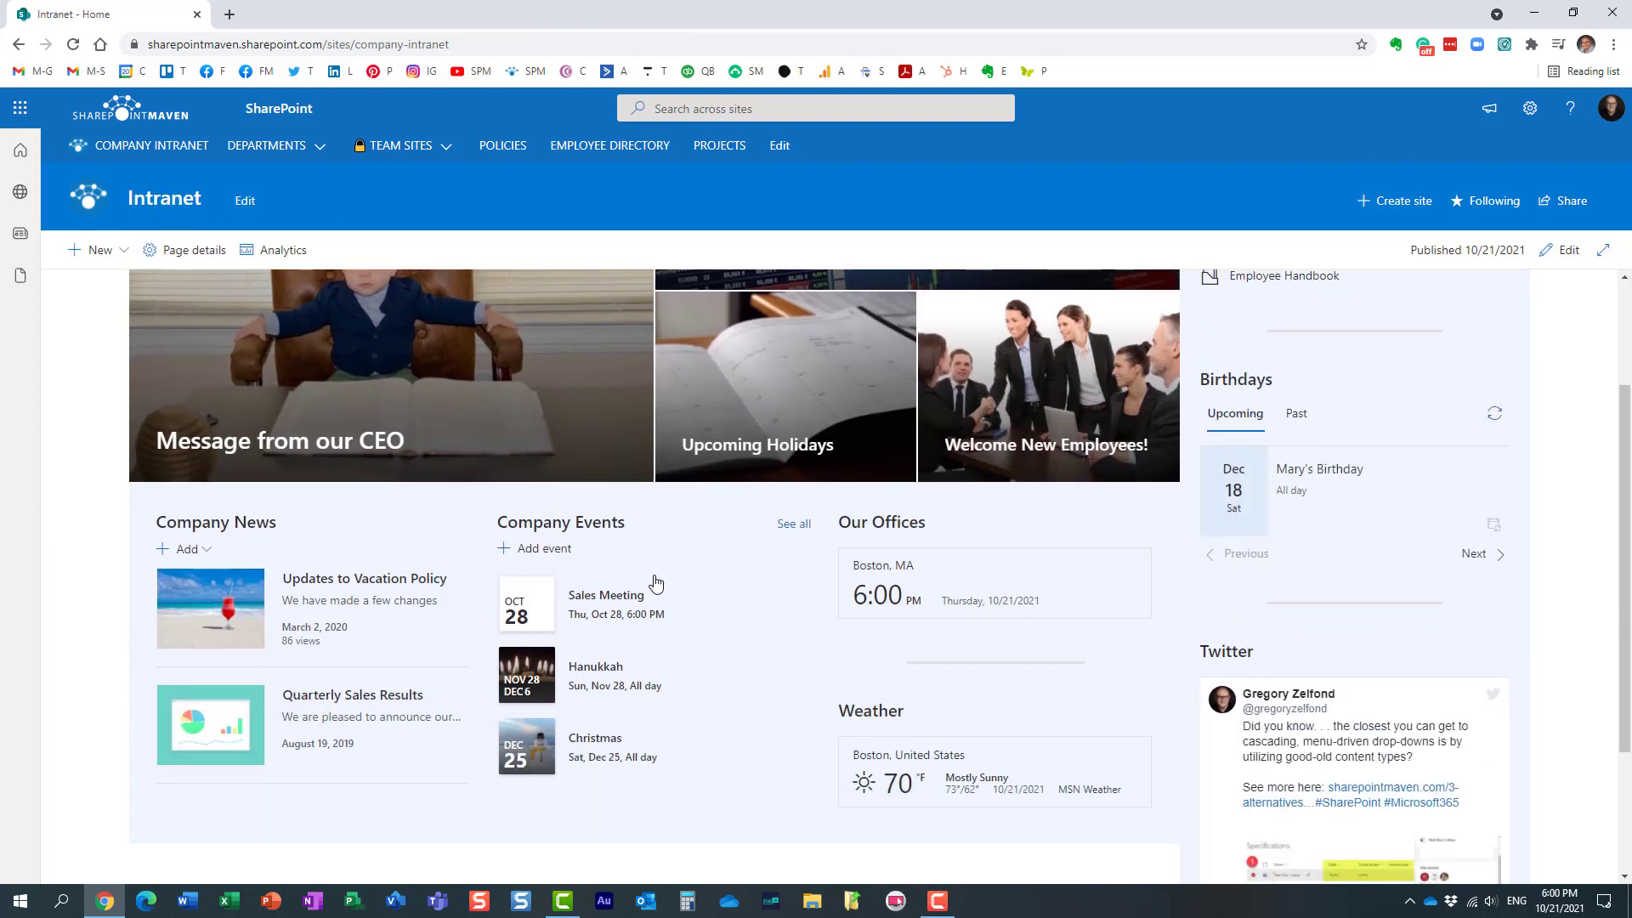